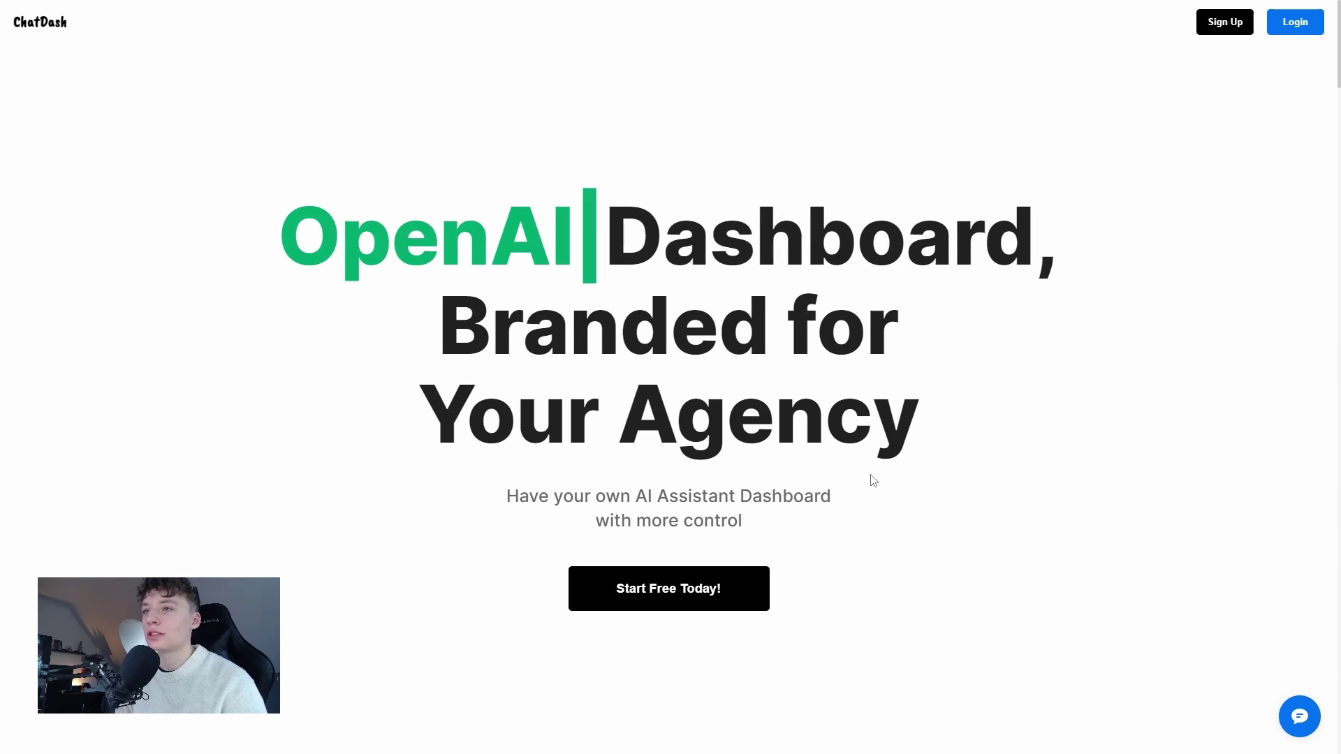
Scroll through the homepage feature sections and switch the webchat demo to the OPENAI tab
scroll(873, 481, "down", 5)
scroll(728, 279, "down", 5)
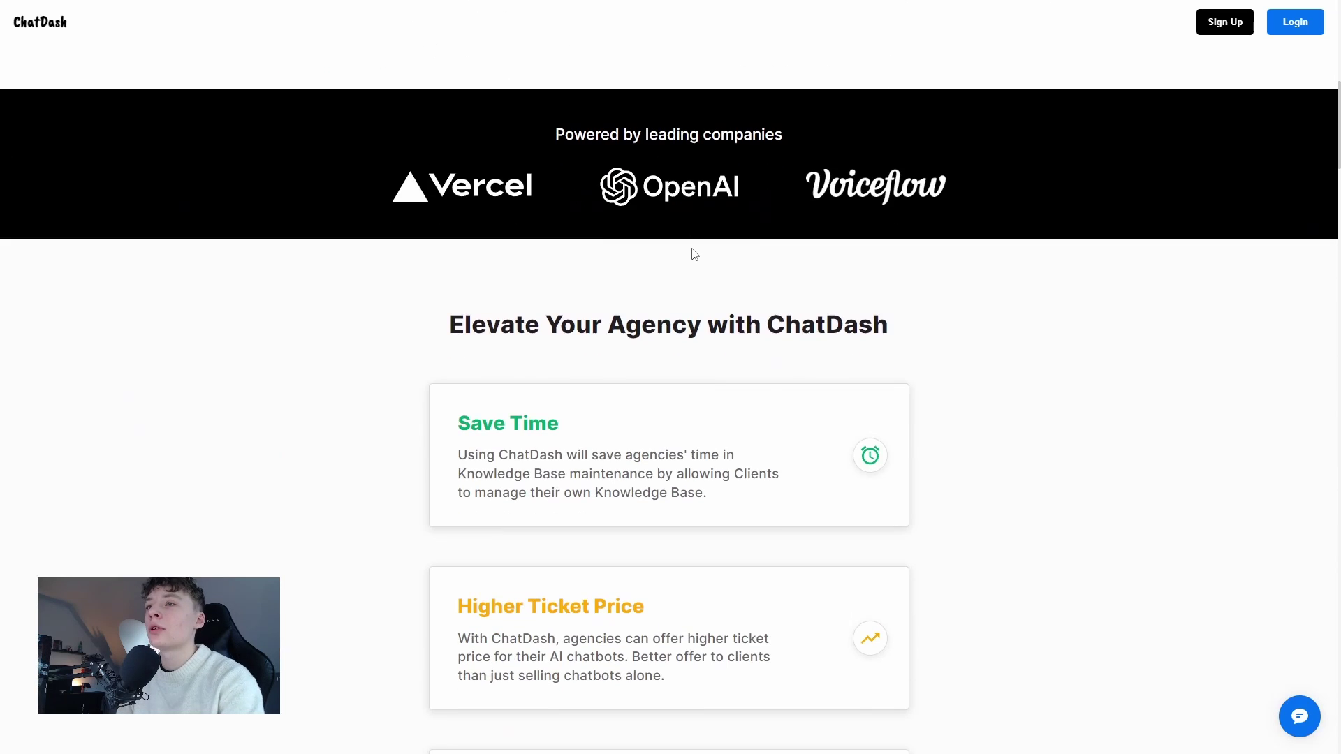
scroll(400, 336, "down", 3)
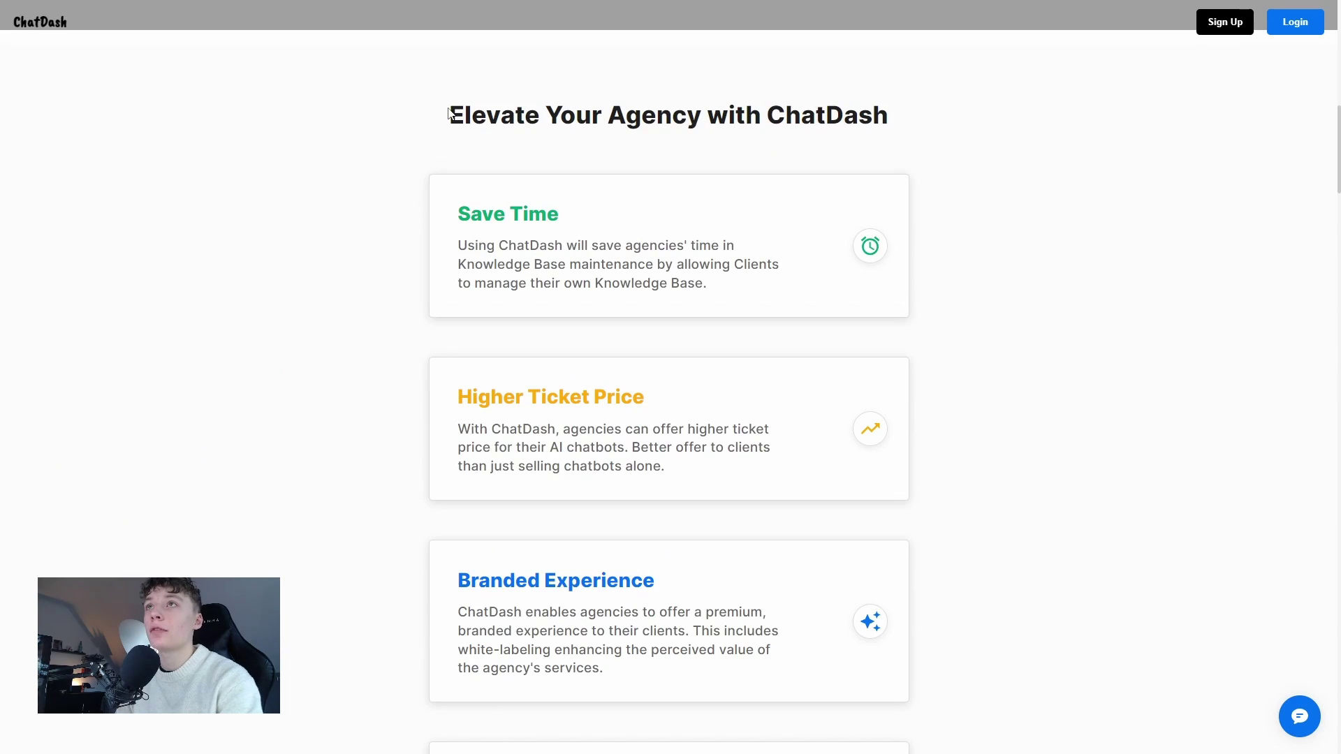
scroll(562, 171, "down", 9)
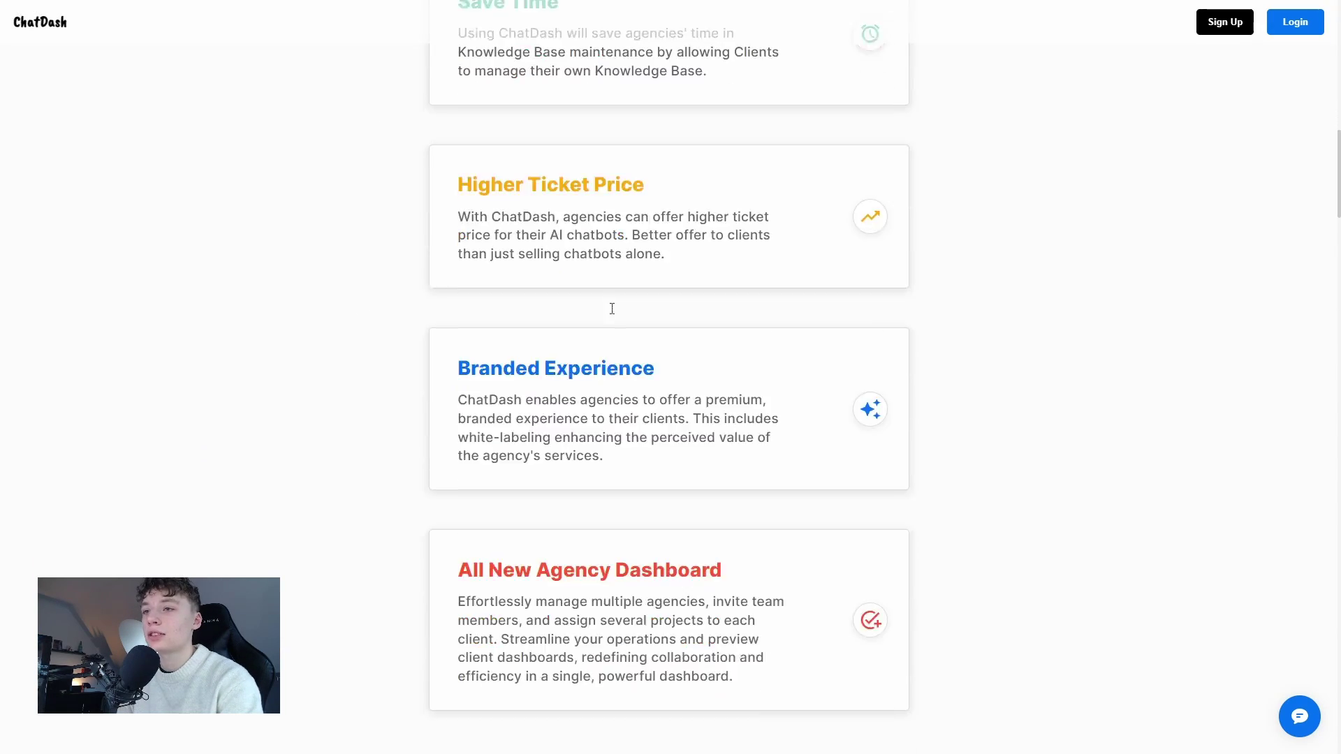
scroll(614, 313, "down", 3)
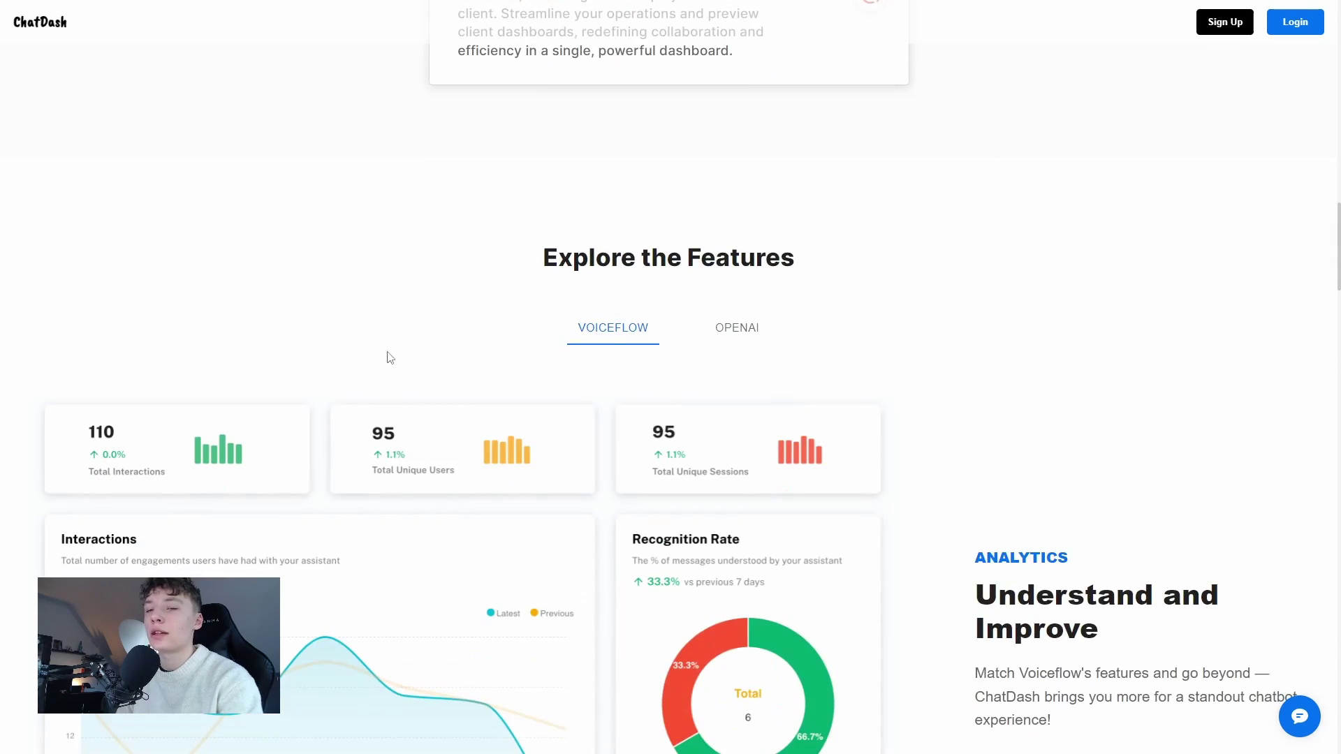
scroll(326, 385, "down", 3)
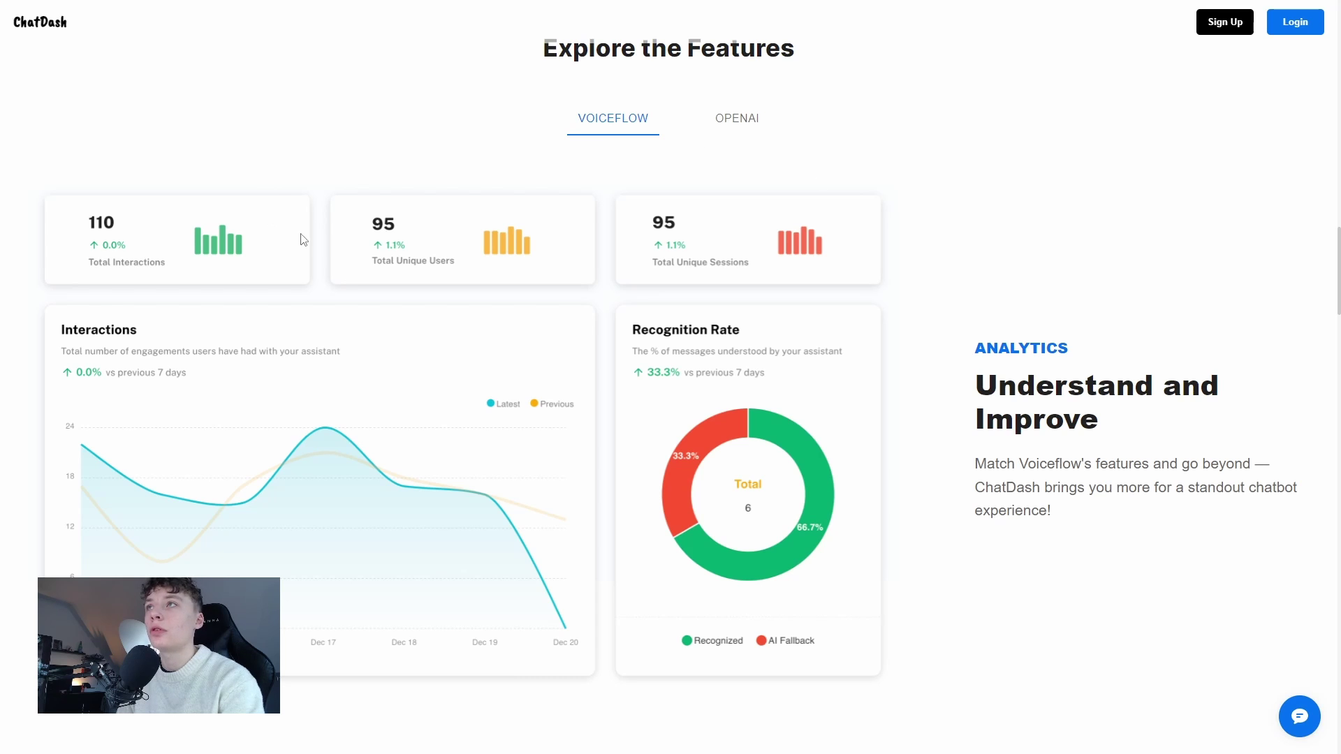
left_click(733, 120)
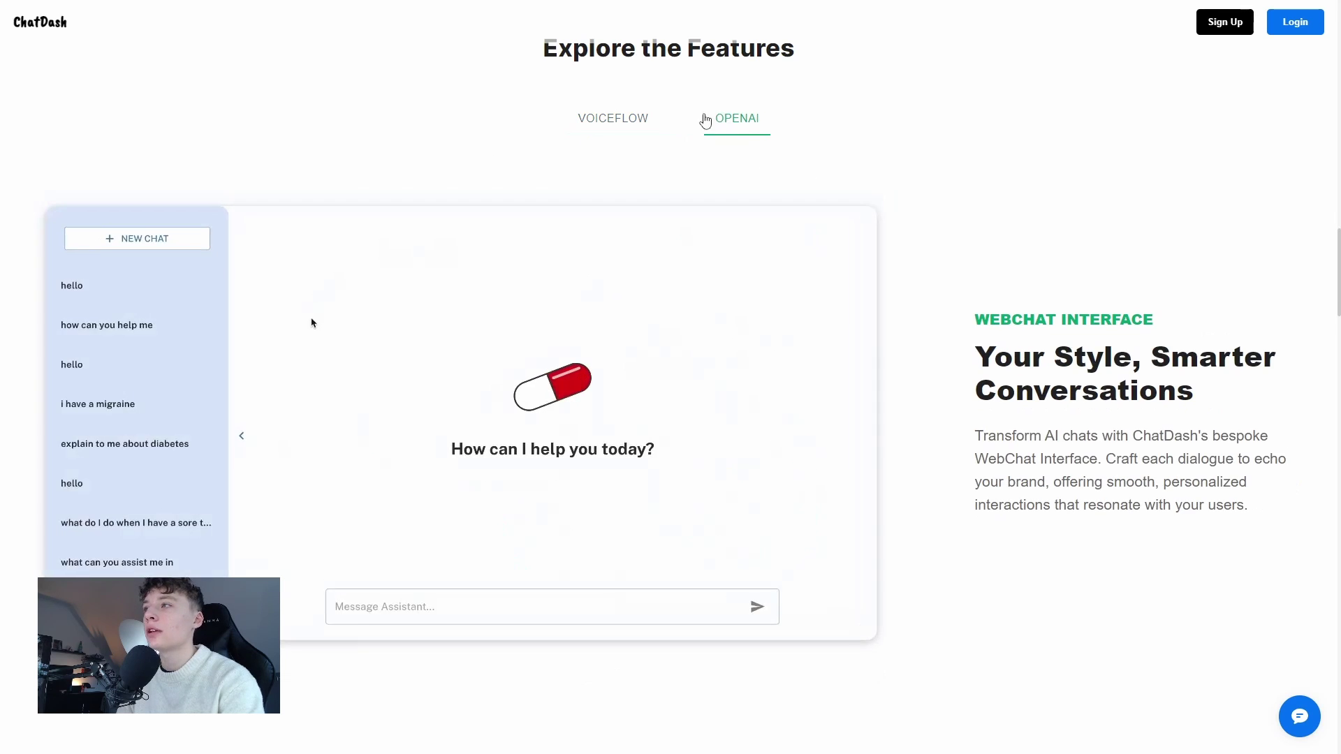
Continue down the landing page to the Whitelabel feature and the Subscription Plan section
scroll(423, 304, "down", 1)
scroll(412, 339, "down", 3)
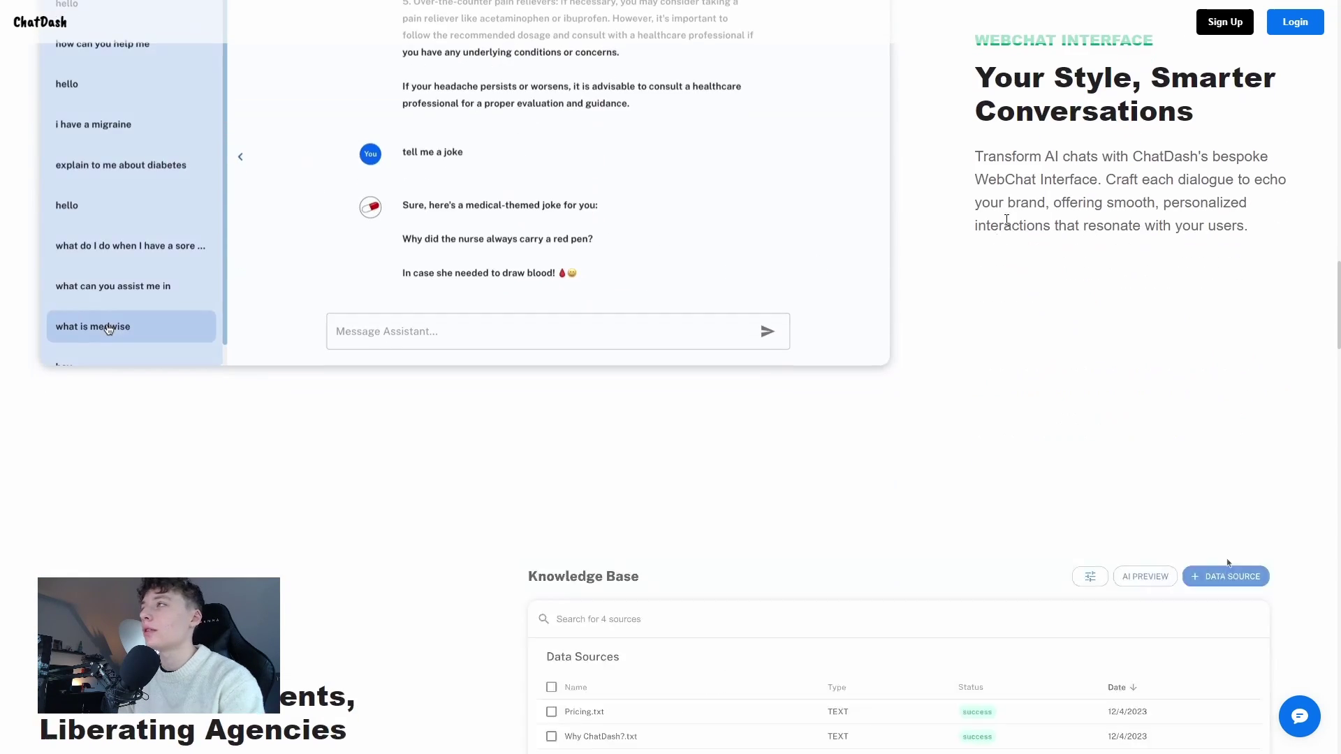
scroll(746, 349, "up", 3)
scroll(746, 349, "down", 4)
scroll(746, 349, "up", 5)
scroll(658, 449, "down", 4)
scroll(699, 280, "up", 4)
scroll(946, 443, "down", 3)
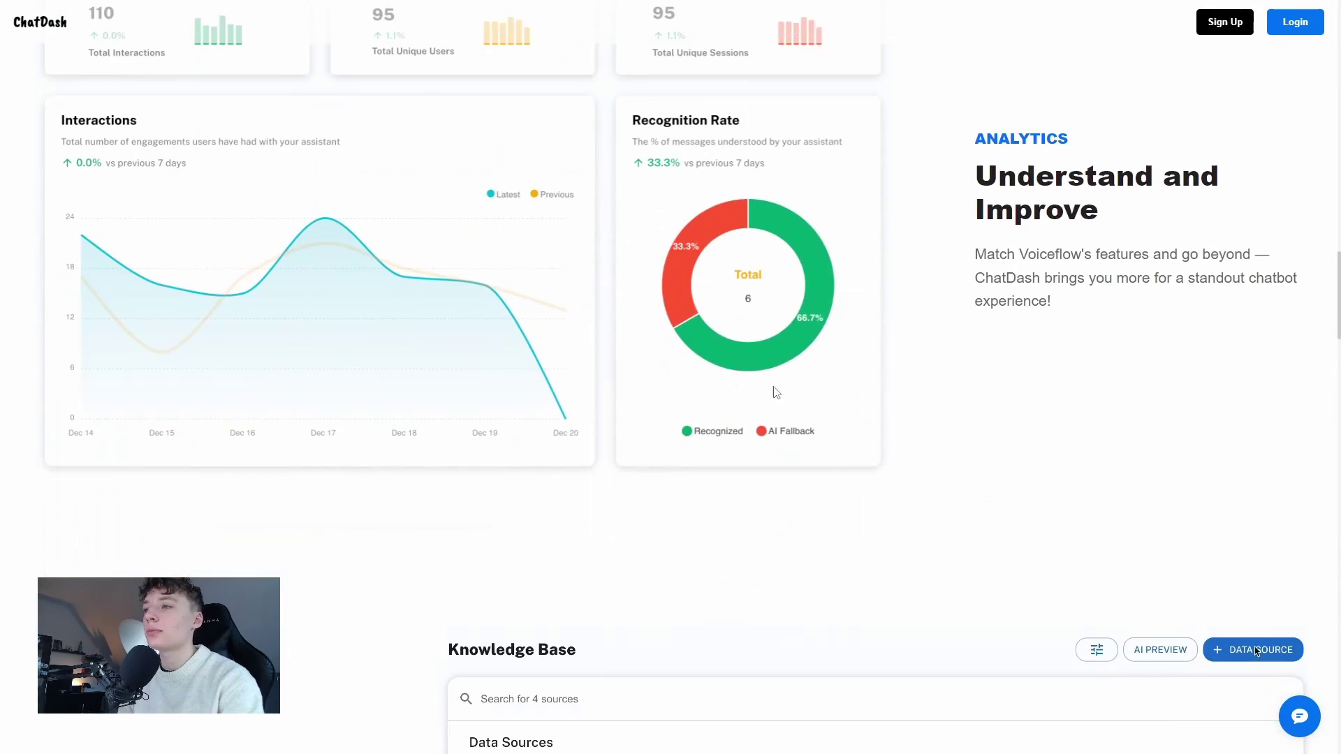
scroll(769, 279, "up", 5)
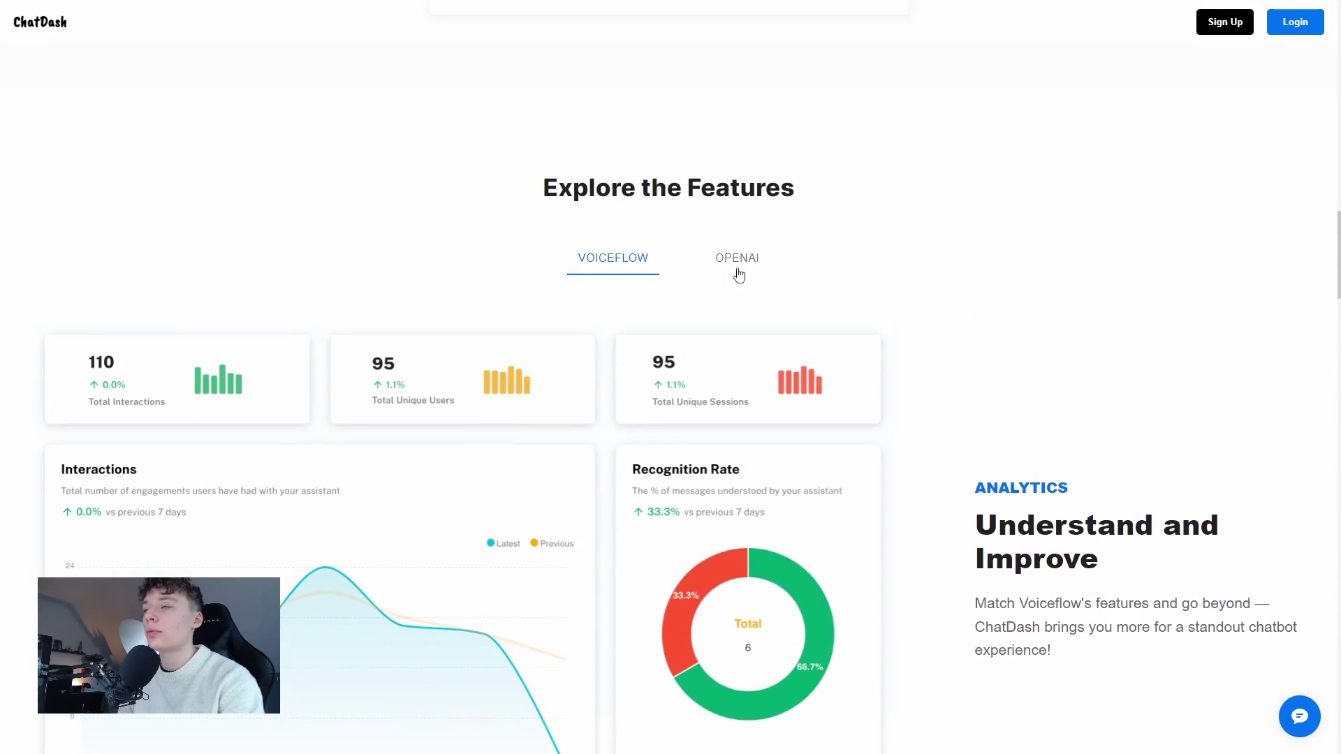
scroll(663, 294, "down", 12)
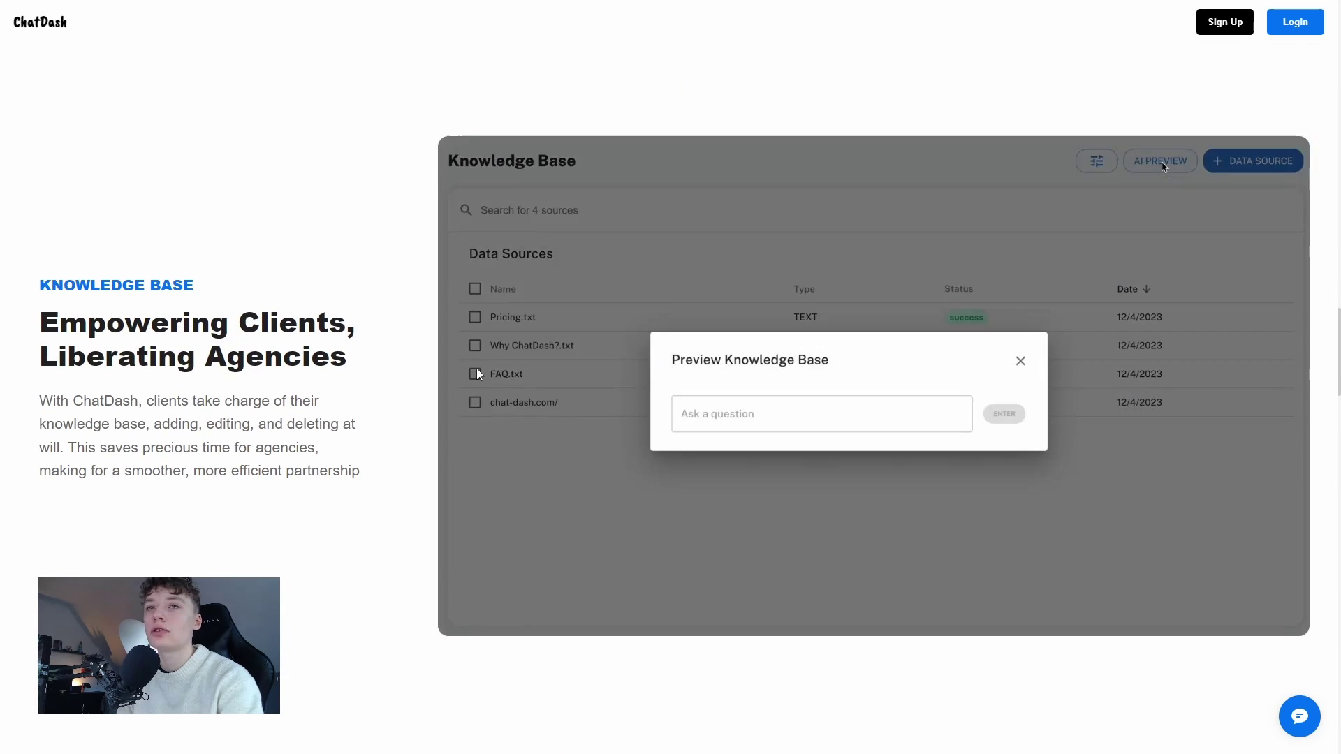
scroll(629, 333, "down", 5)
scroll(629, 333, "down", 3)
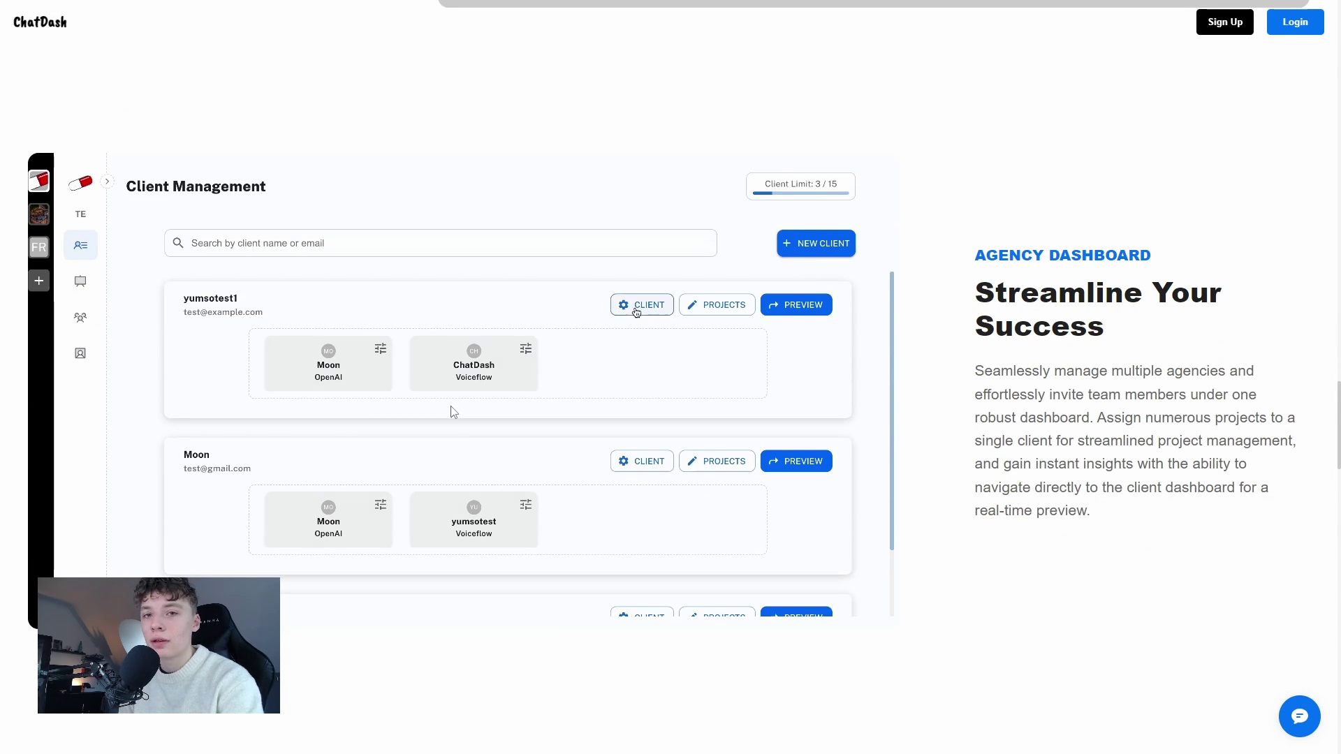
scroll(540, 424, "down", 3)
scroll(426, 317, "down", 5)
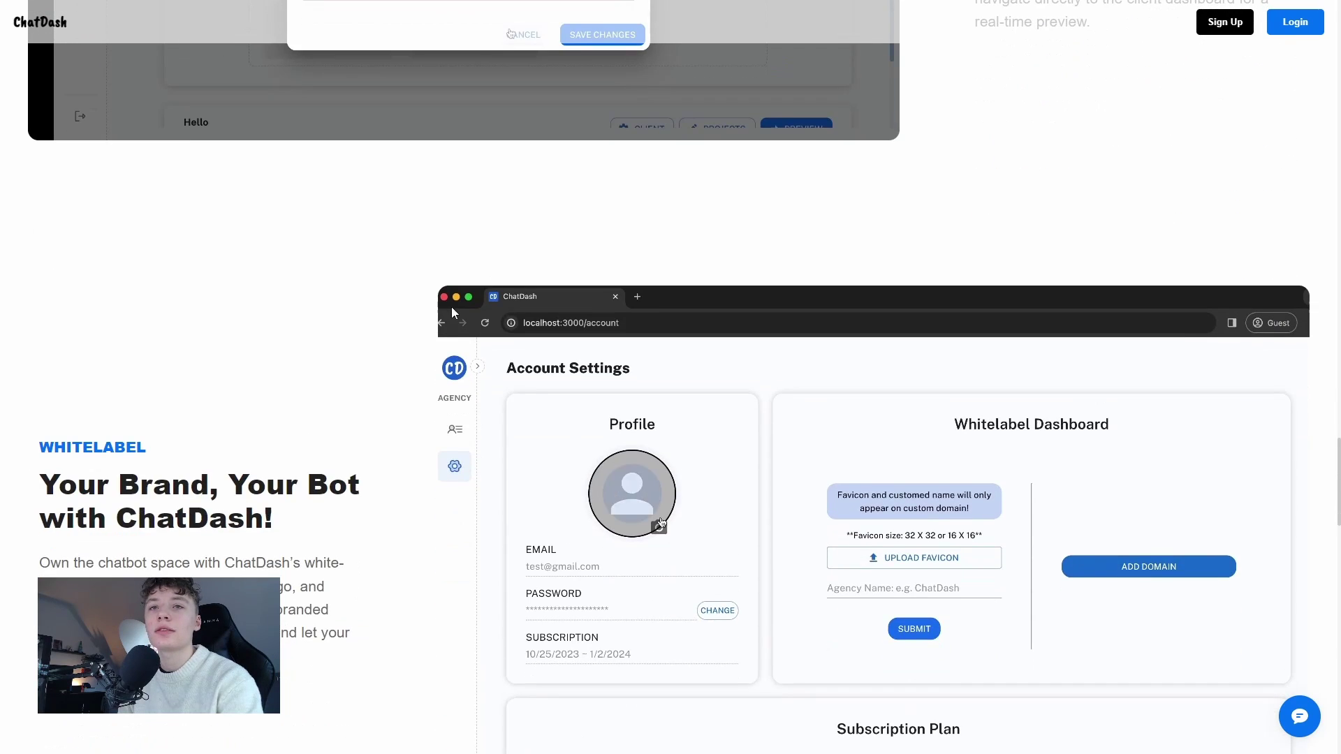
scroll(426, 316, "down", 1)
scroll(518, 322, "down", 1)
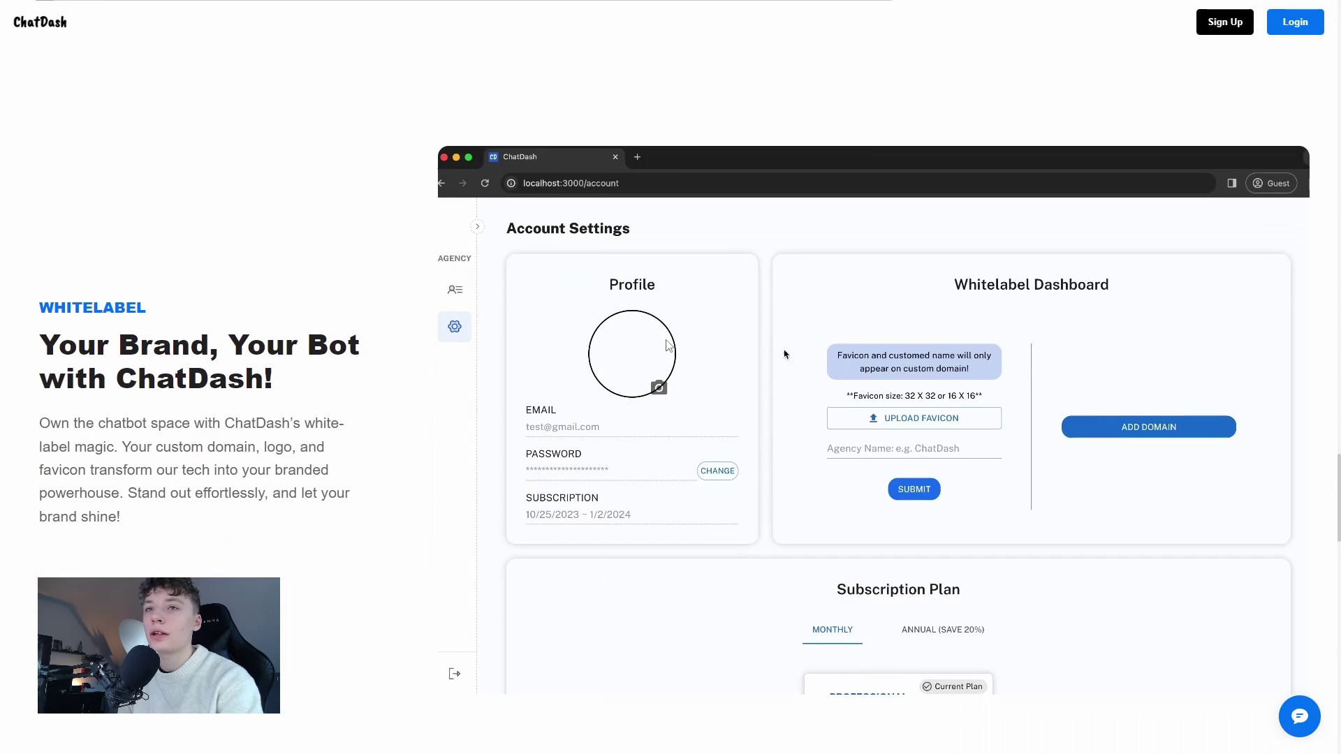
scroll(579, 389, "down", 1)
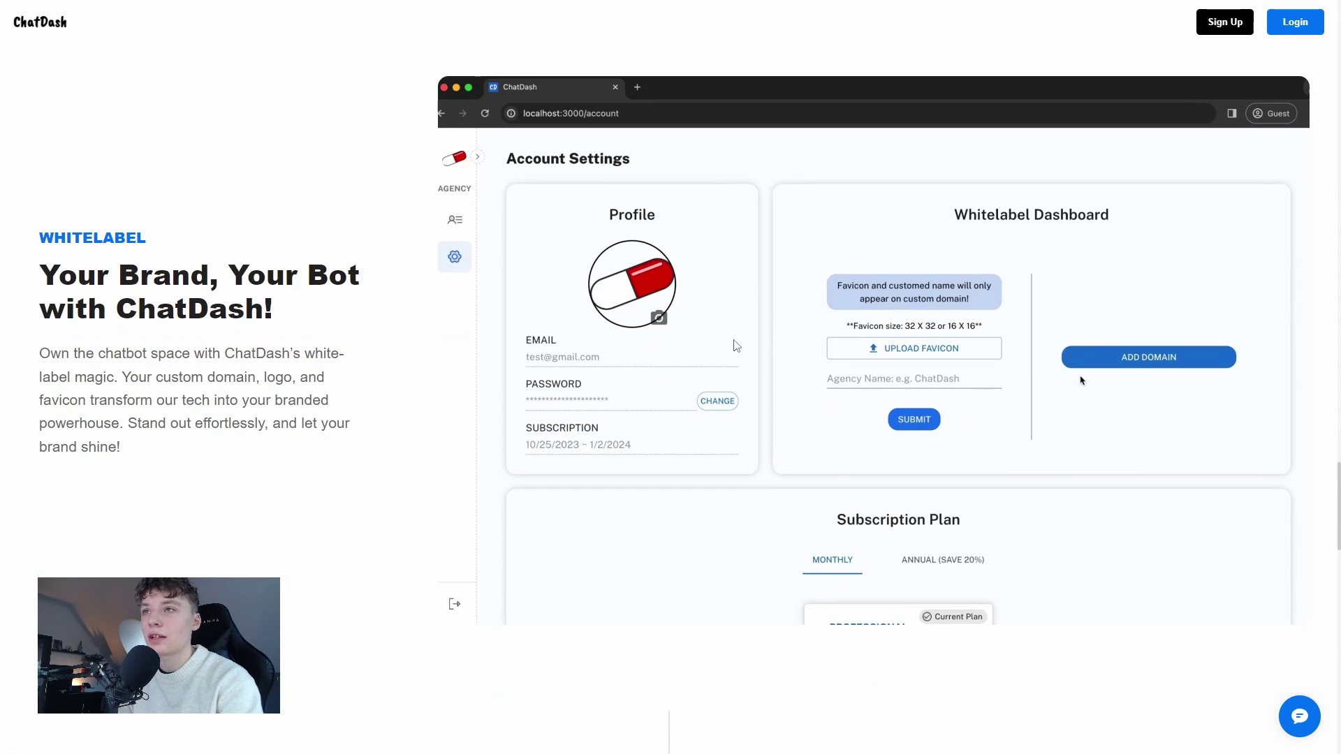
scroll(502, 336, "down", 3)
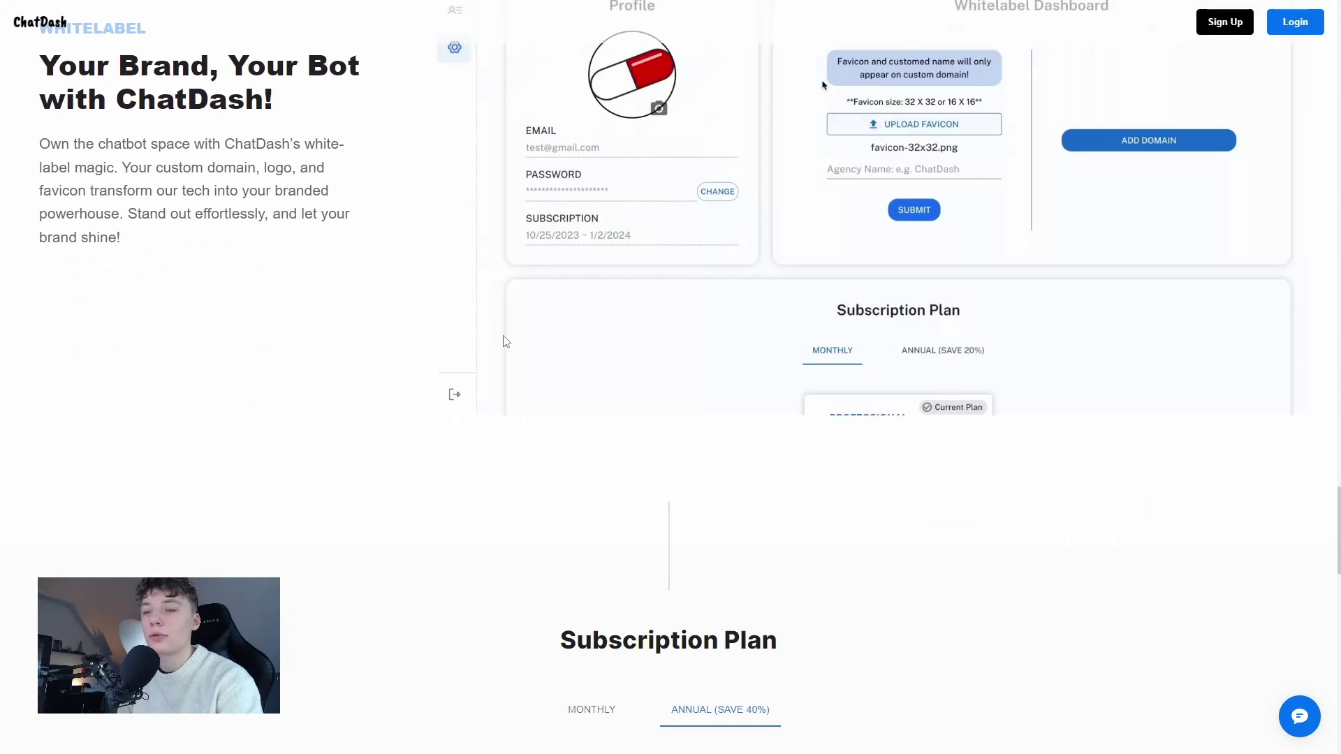
Open the ChatDash AI Assistant, start a new conversation and choose to ask a question
scroll(521, 336, "up", 9)
left_click(1299, 716)
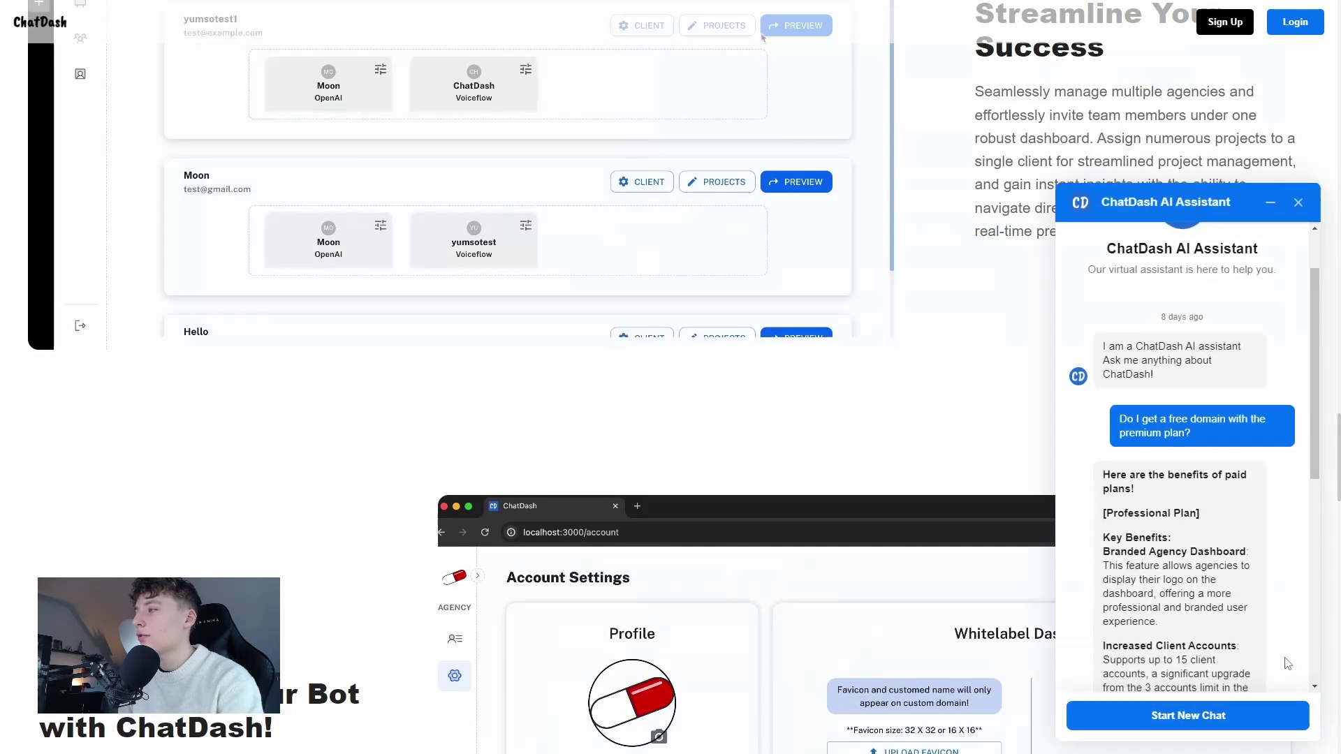
left_click(1187, 712)
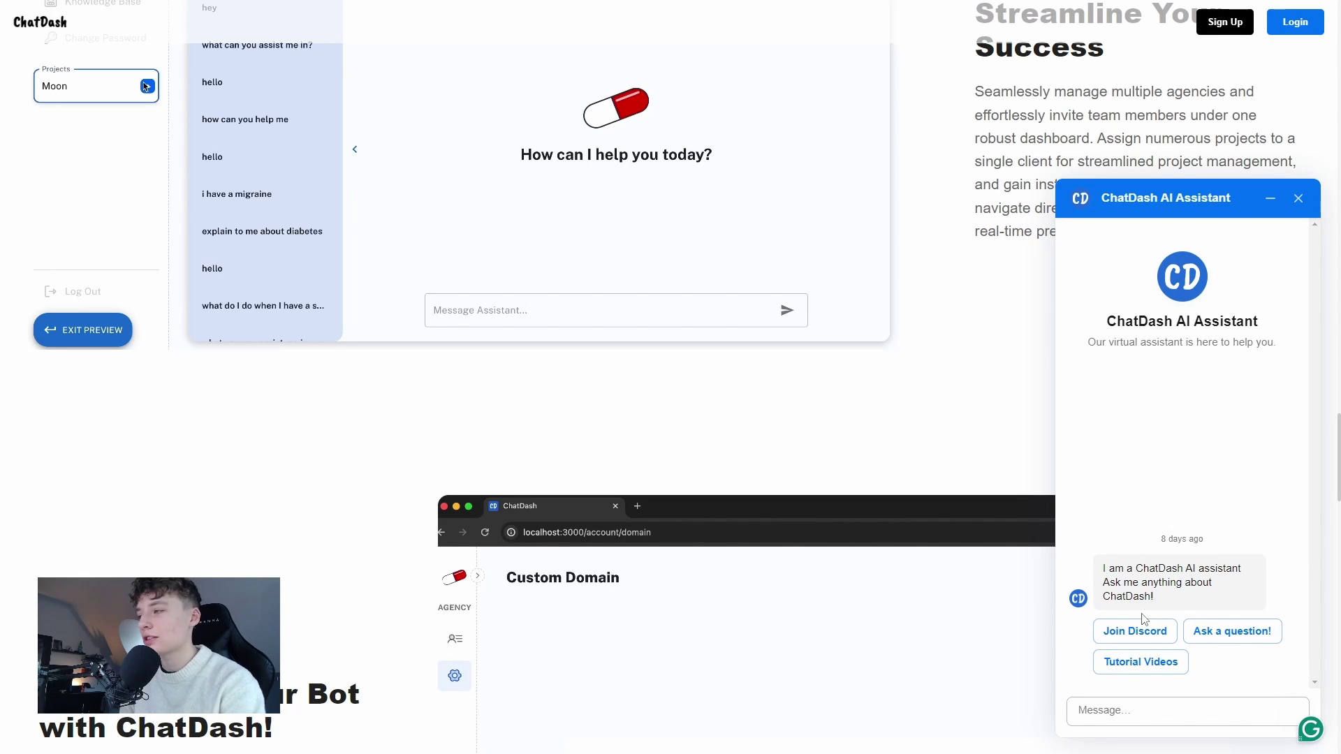
scroll(1209, 571, "down", 2)
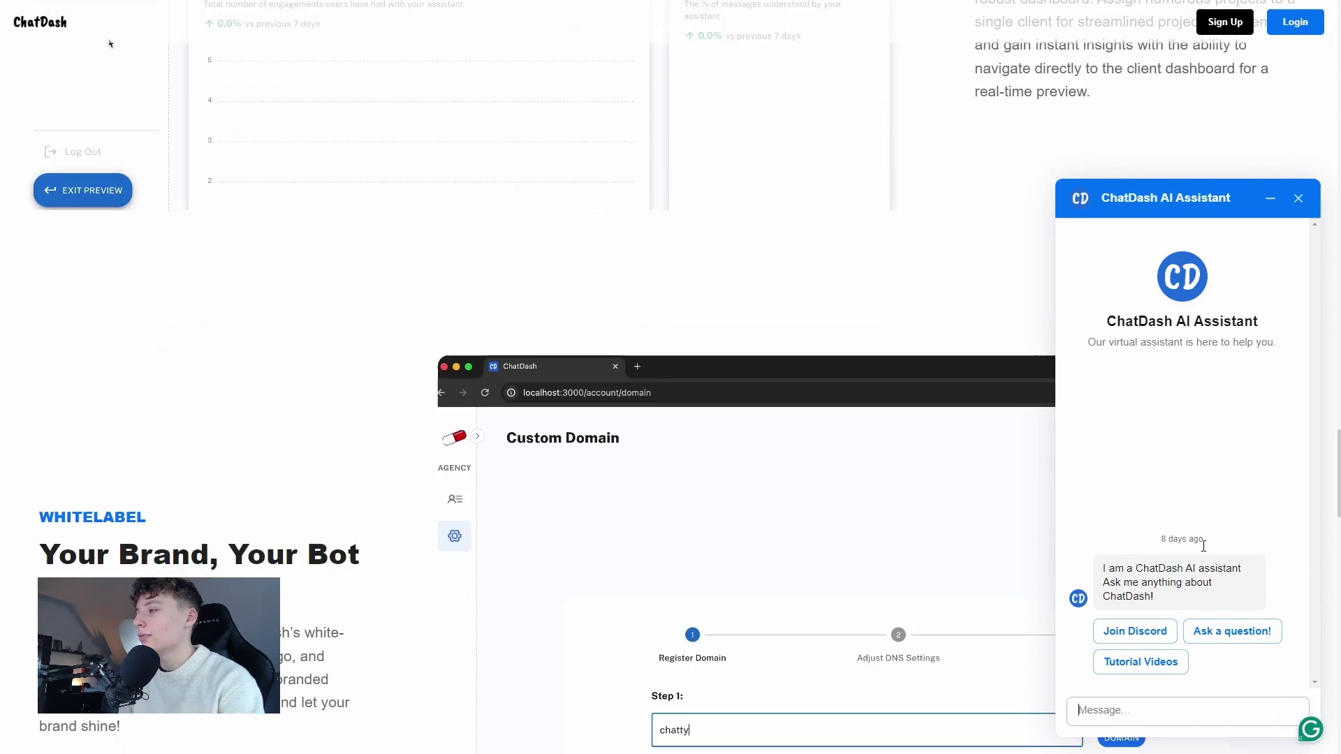
left_click(1233, 631)
Ask the assistant 'What plans do you currently offer?'
scroll(1074, 572, "down", 1)
scroll(1076, 580, "up", 5)
left_click(1116, 711)
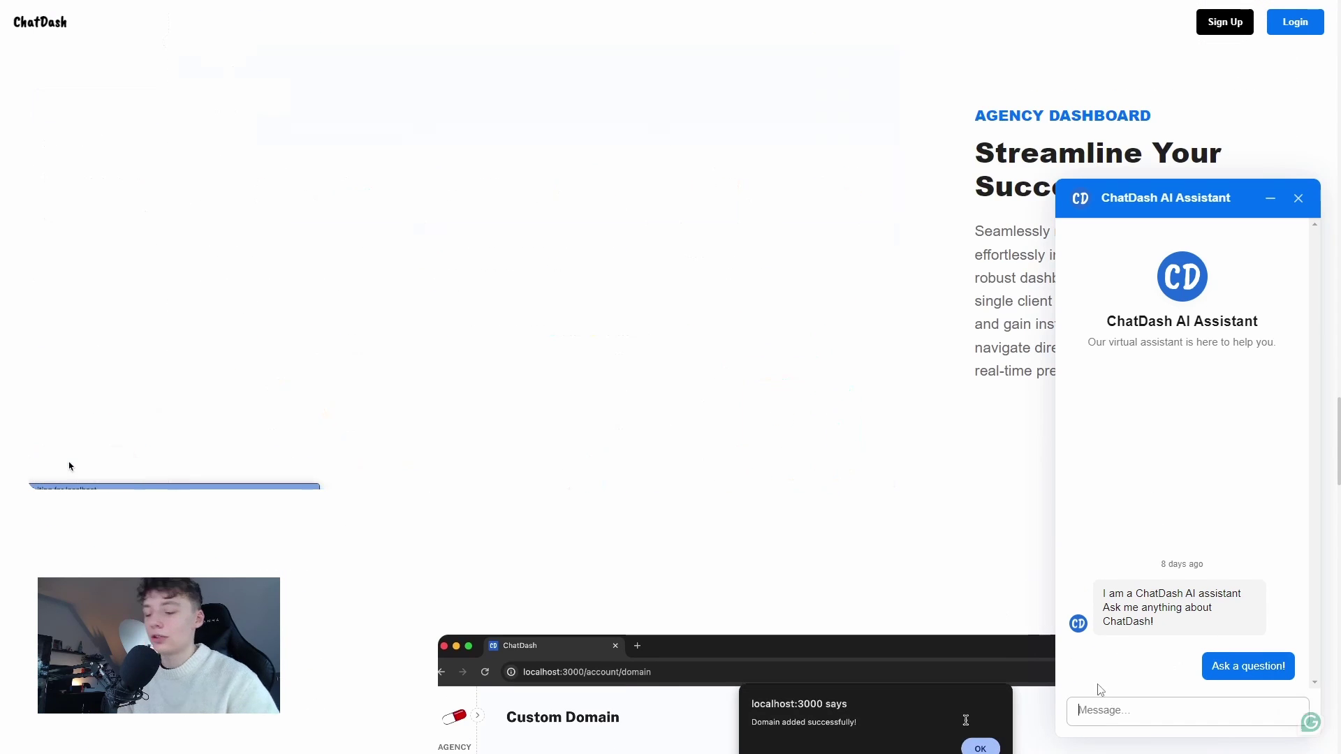
type("What")
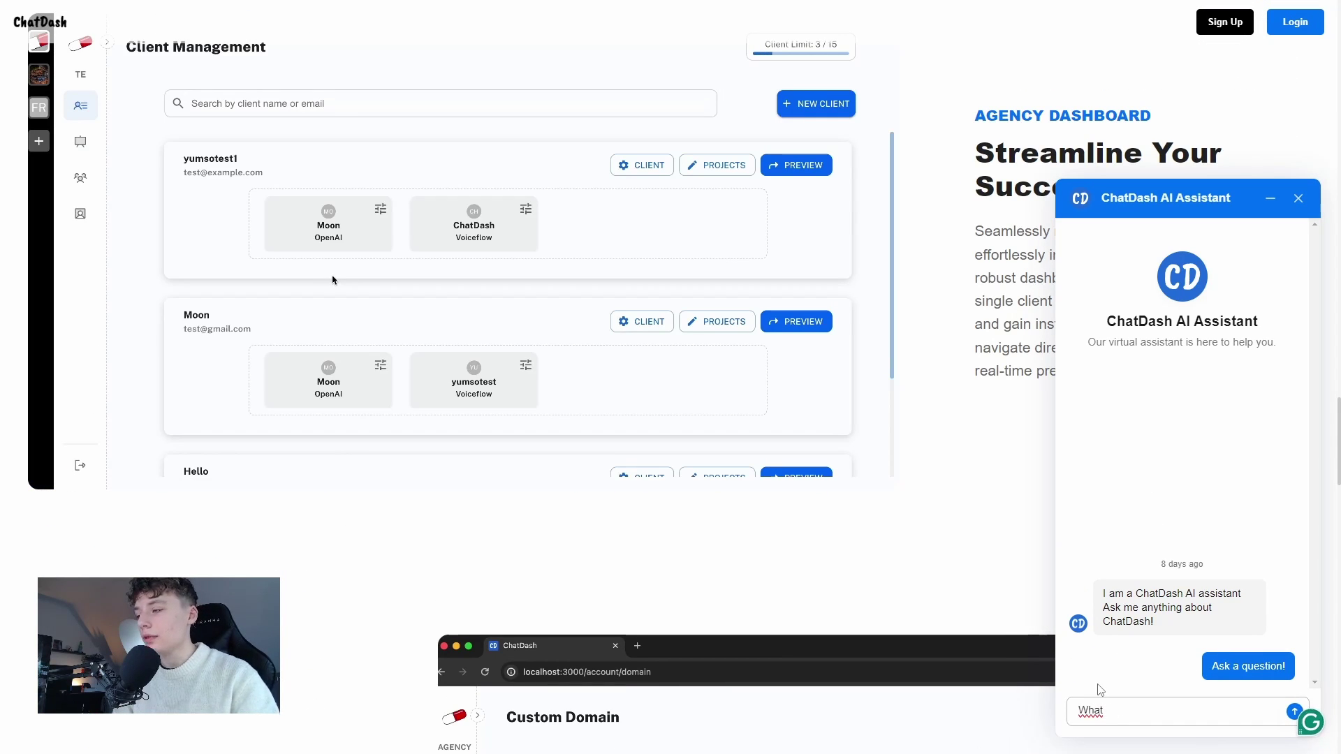
type(" plans do you ")
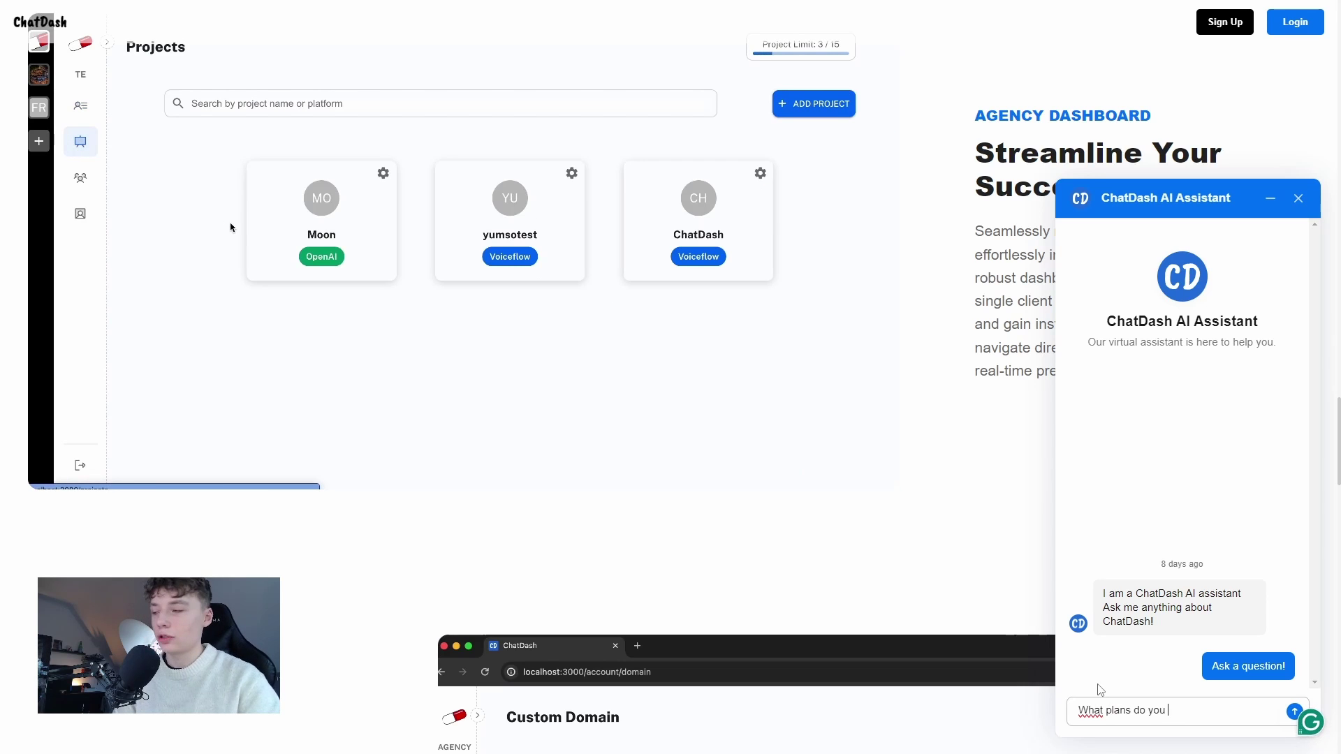
type("curre")
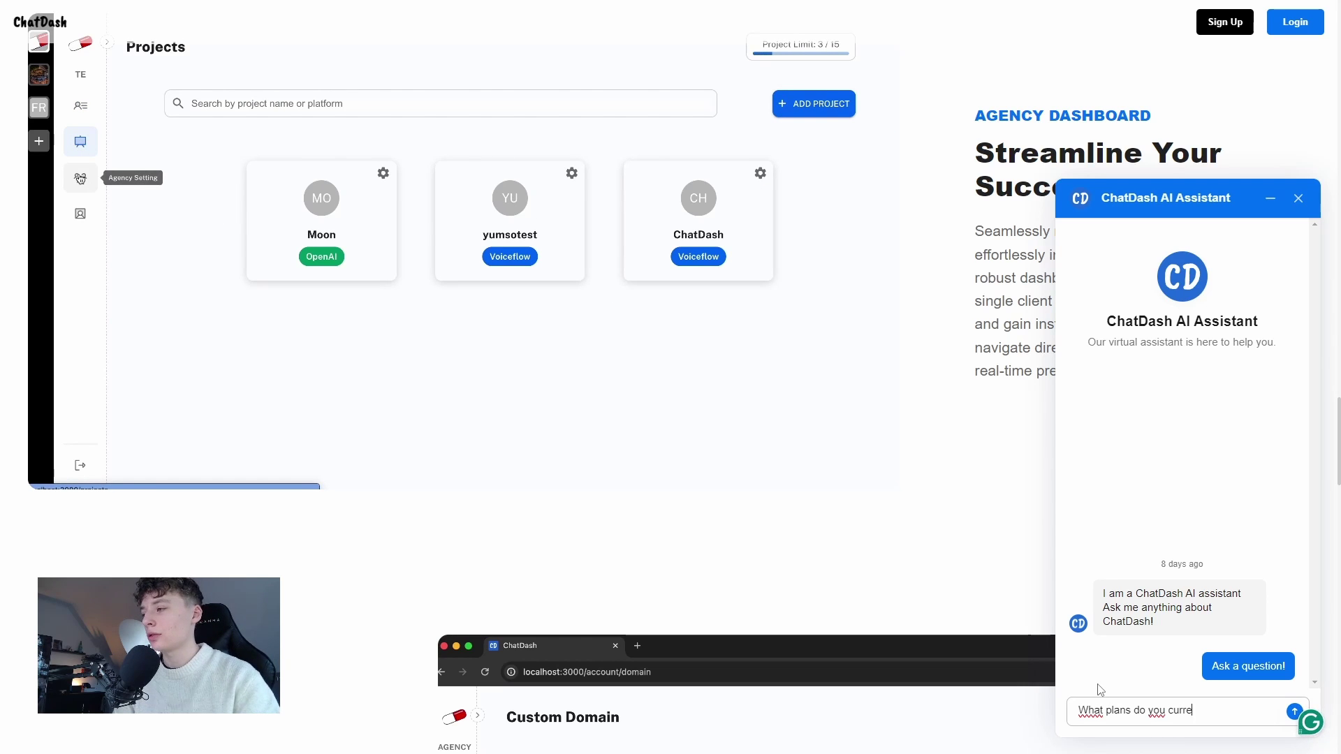
type("ntly offer?")
key("Return")
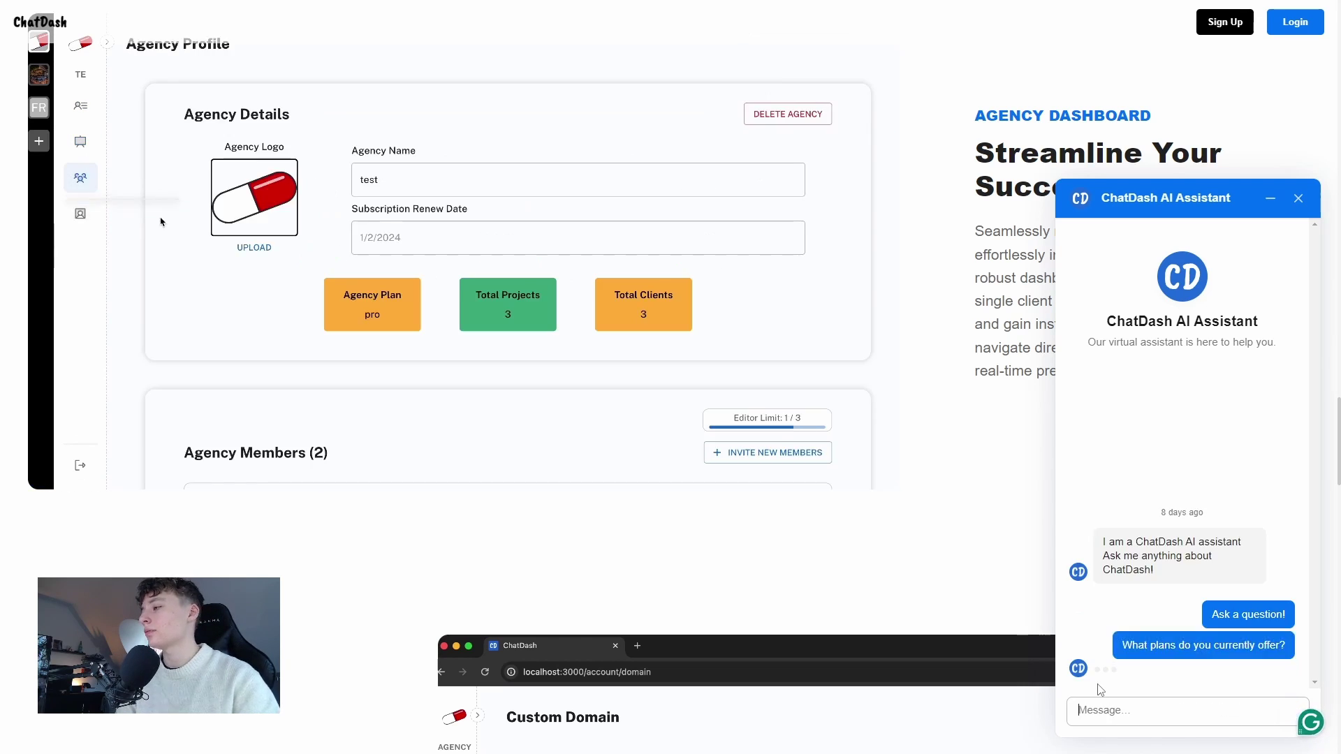
Highlight the opening line of the plans answer, then close the chat window
scroll(895, 505, "up", 4)
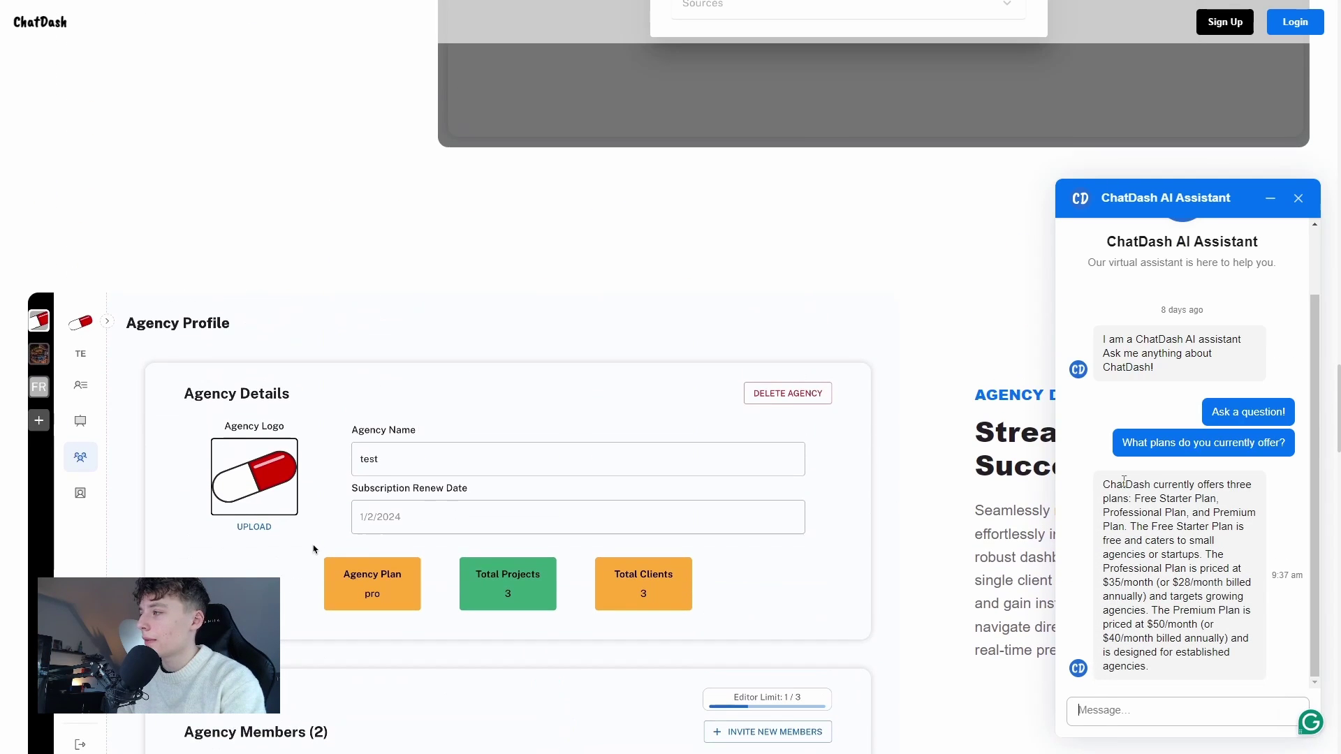
left_click_drag(1106, 485, 1221, 499)
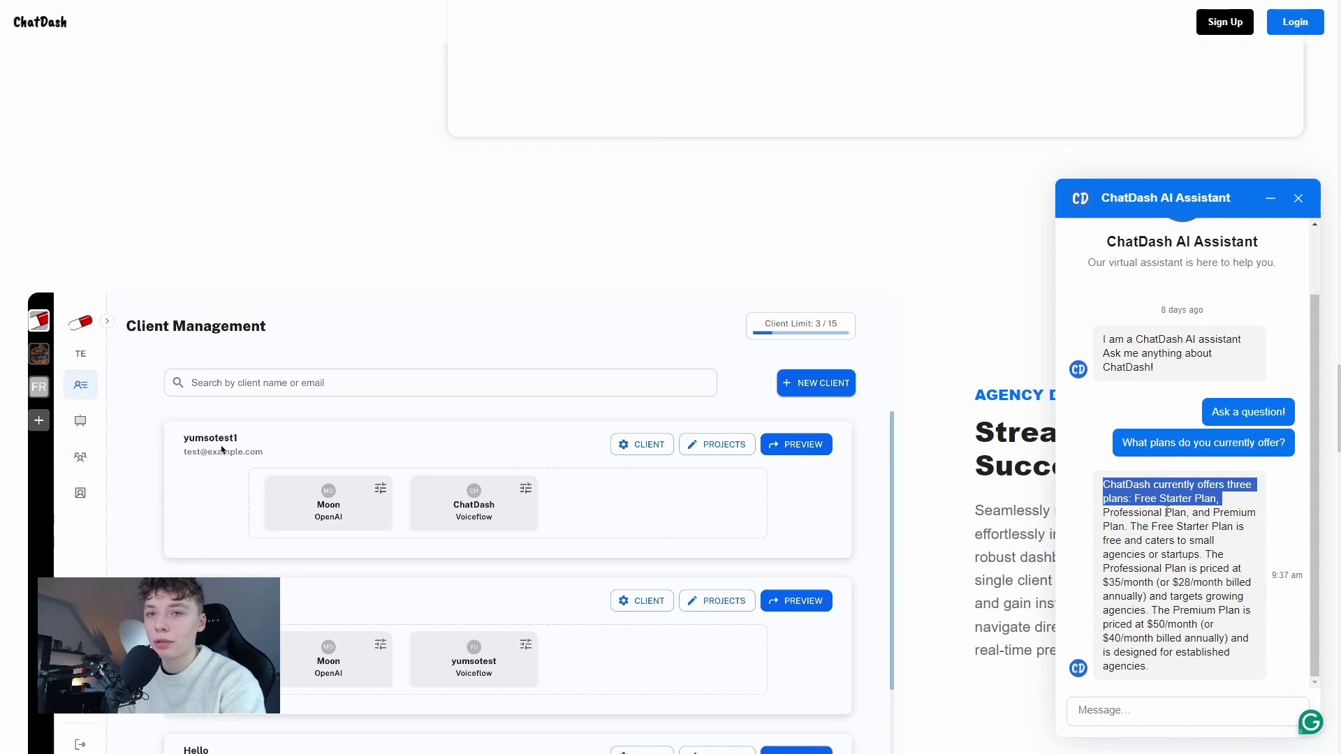
left_click(1299, 198)
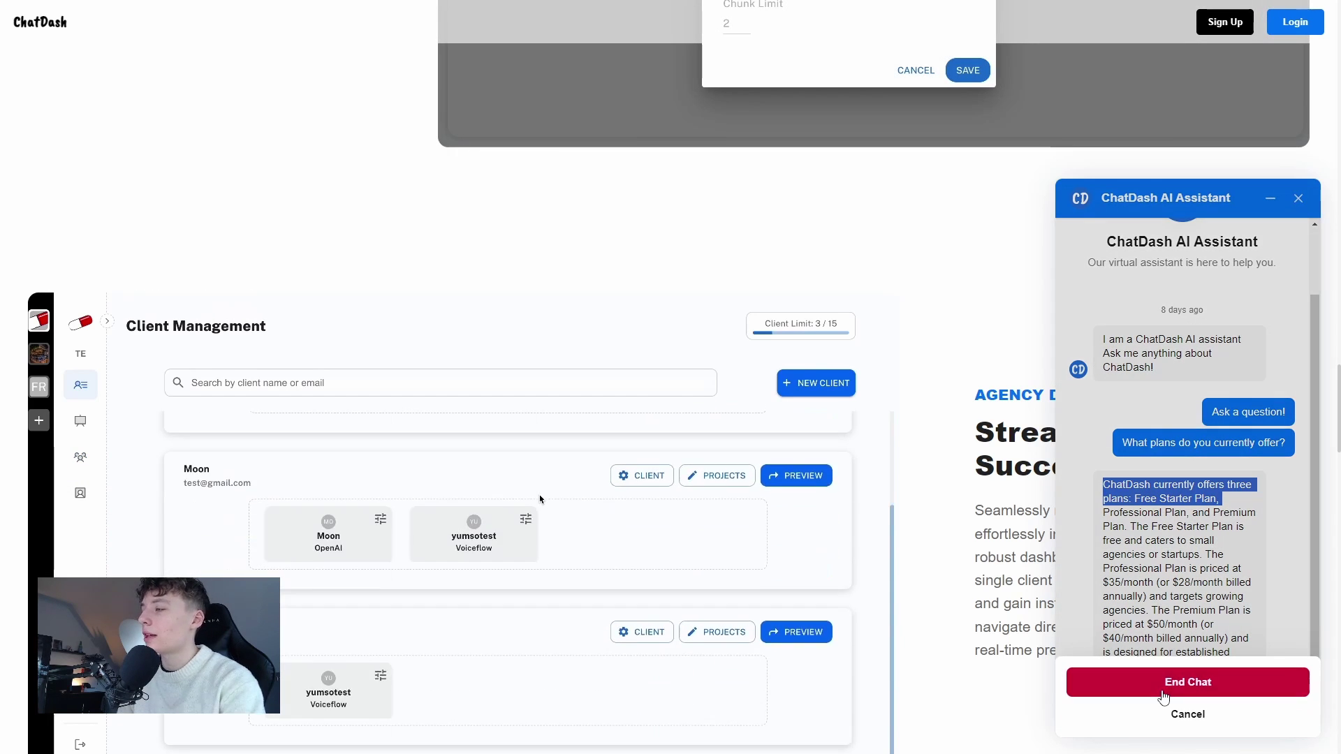
End the assistant chat and scroll down past the pricing cards toward the FAQ
left_click(1189, 679)
scroll(1189, 679, "down", 7)
scroll(760, 462, "down", 10)
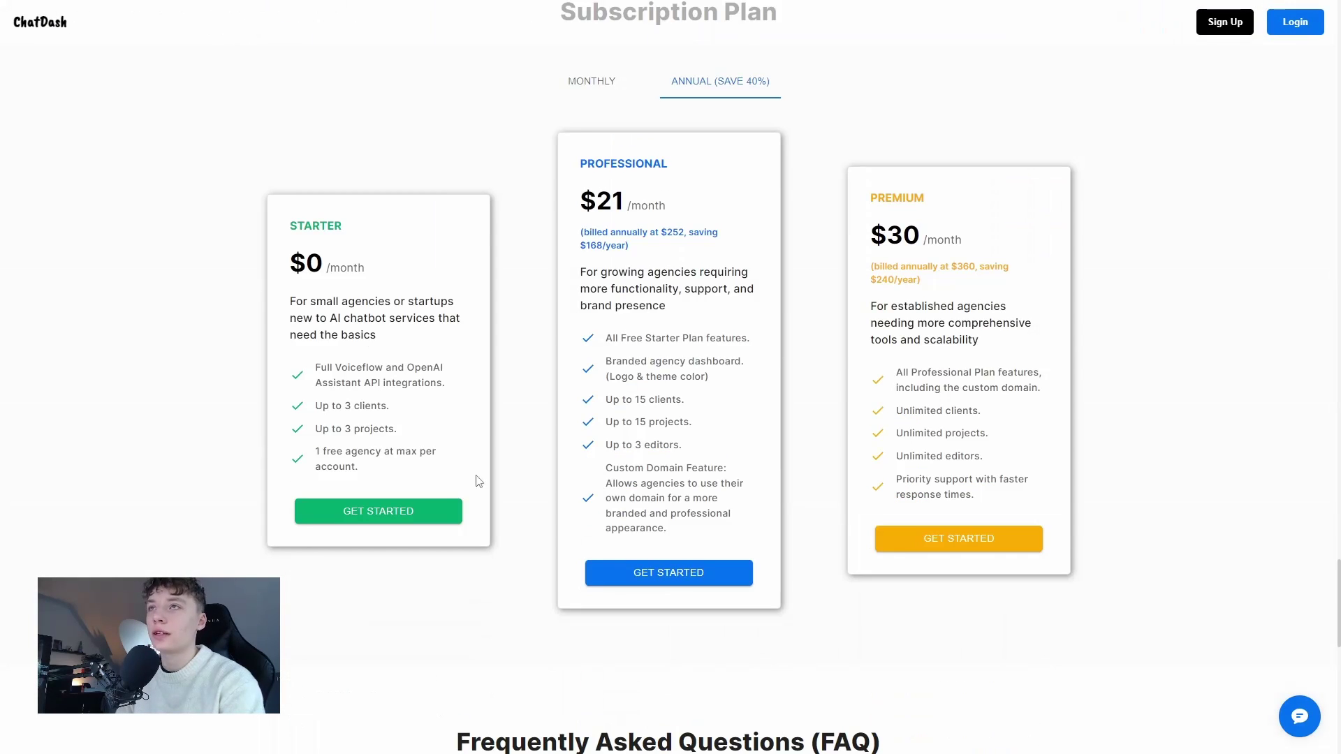
scroll(910, 474, "down", 5)
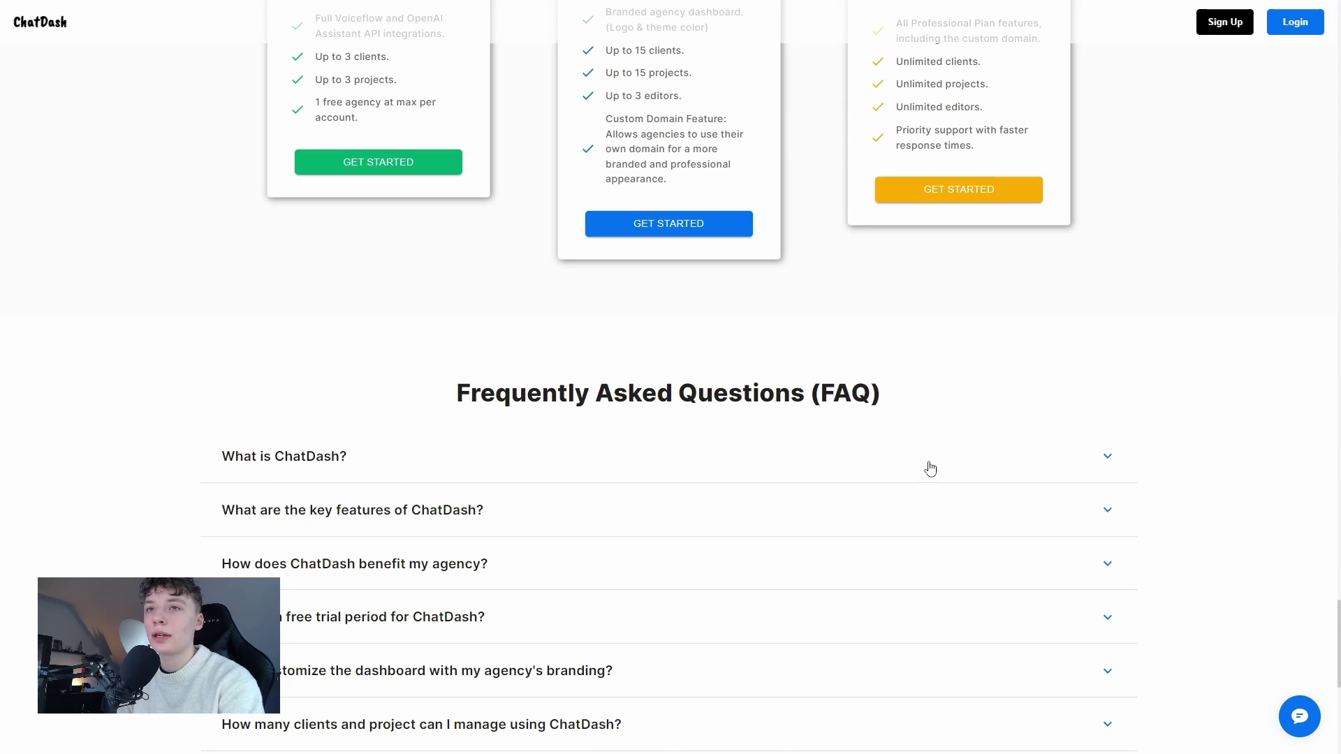
scroll(929, 465, "down", 2)
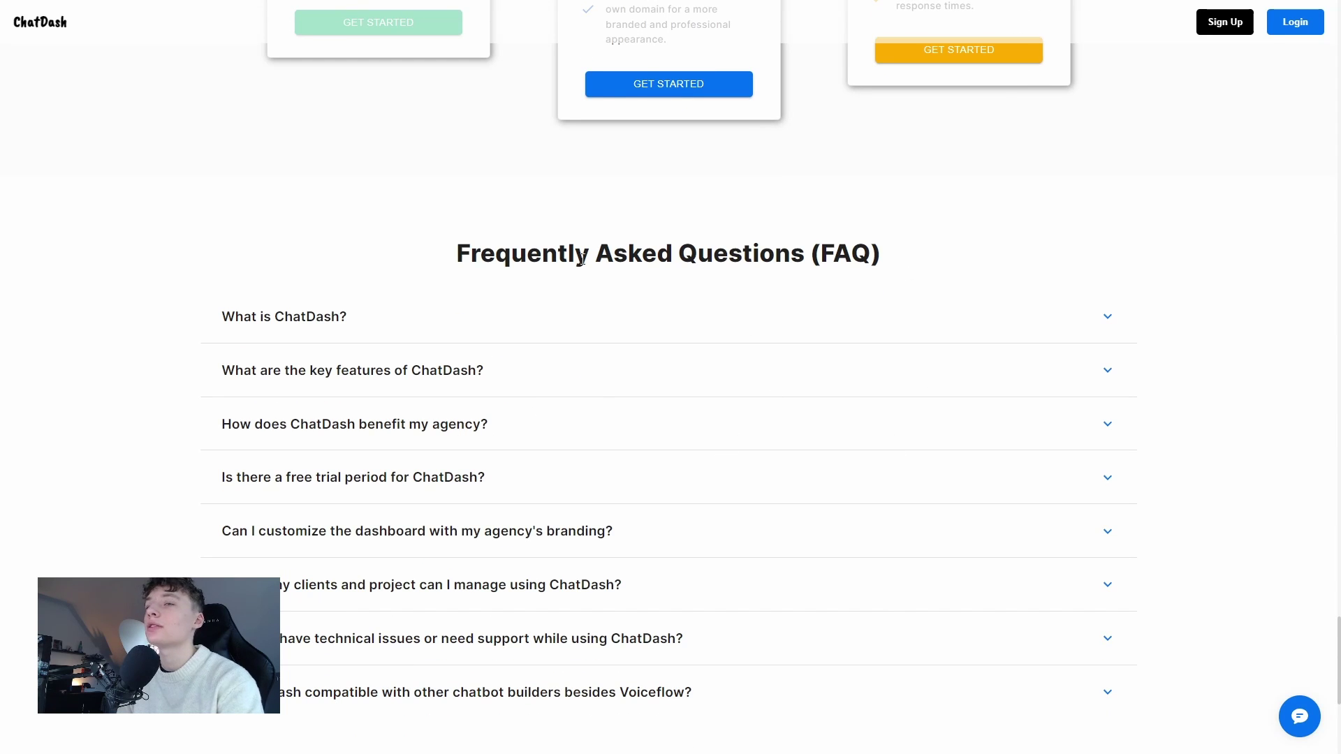
scroll(314, 301, "down", 1)
Expand the 'What is ChatDash?' answer, then cancel the Register Client form without registering
left_click(269, 253)
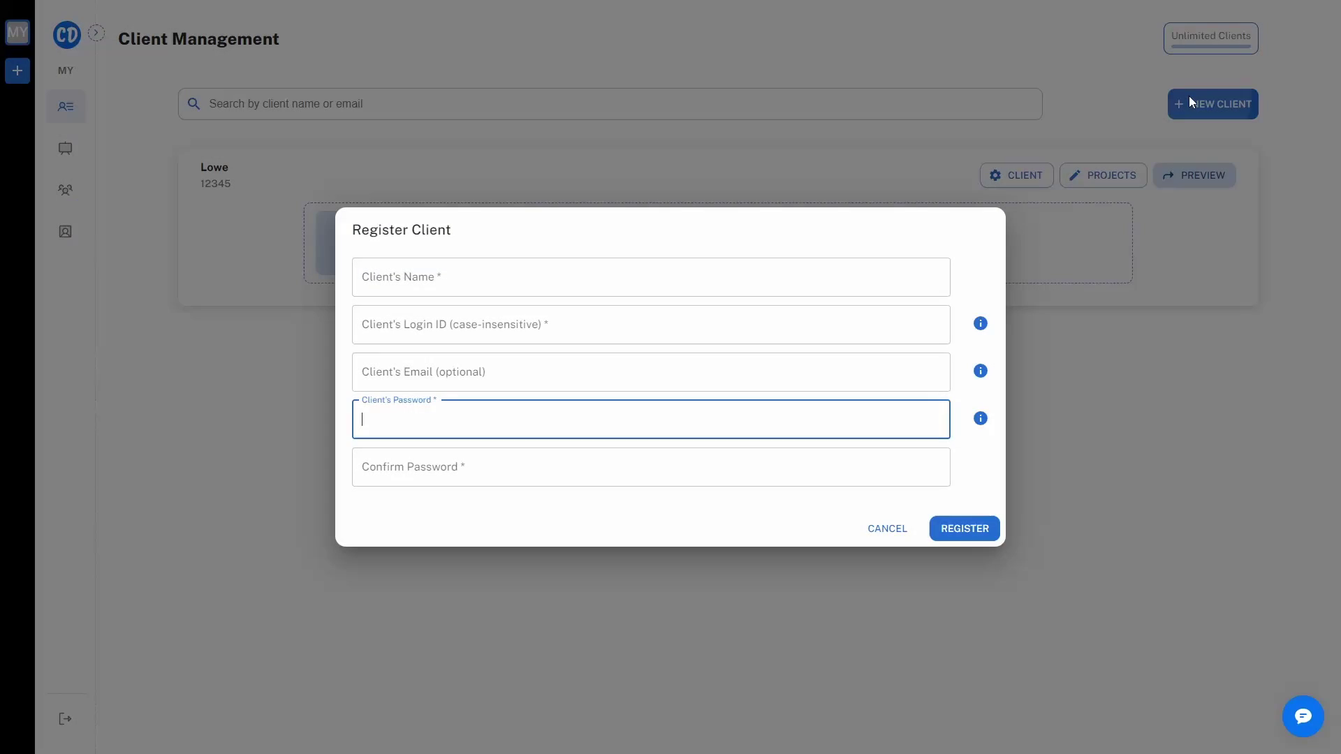
left_click(893, 528)
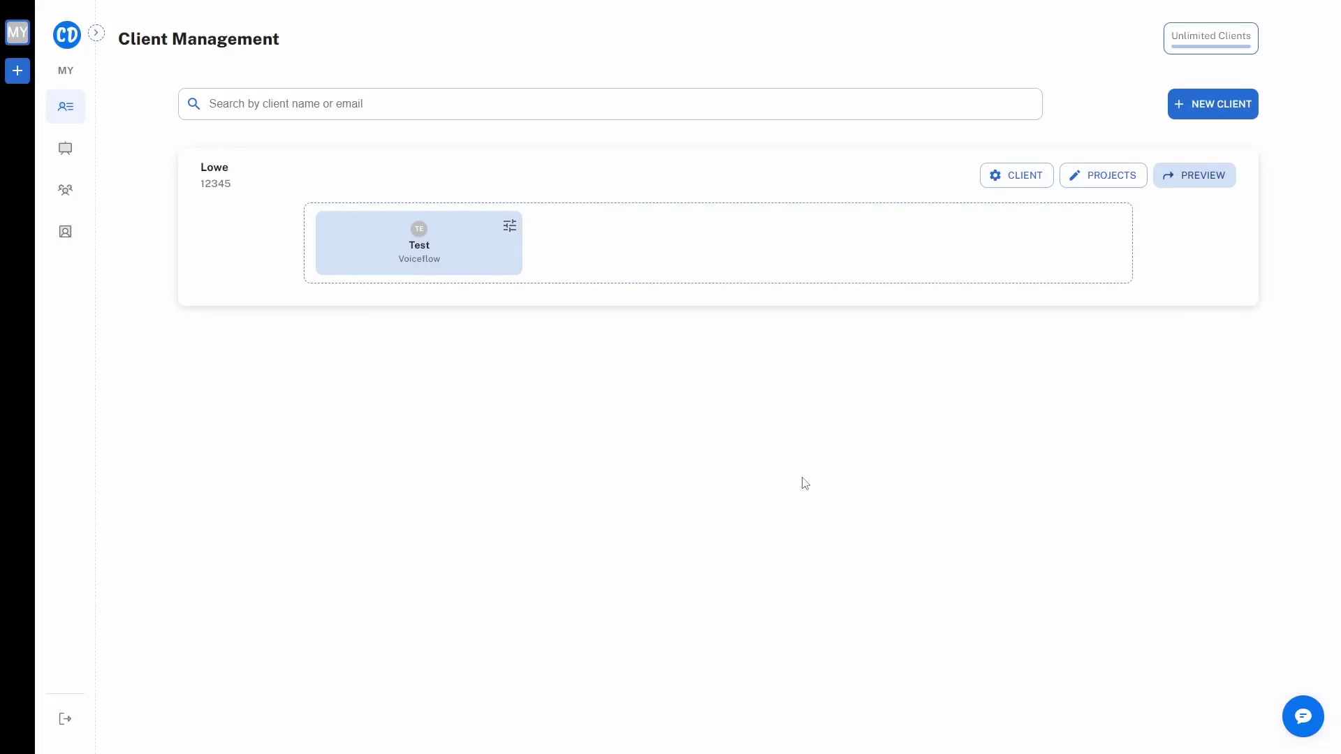
Preview the client's dashboard and browse the Test project's Analytics: 20 interactions, 11 unique users
left_click(1199, 176)
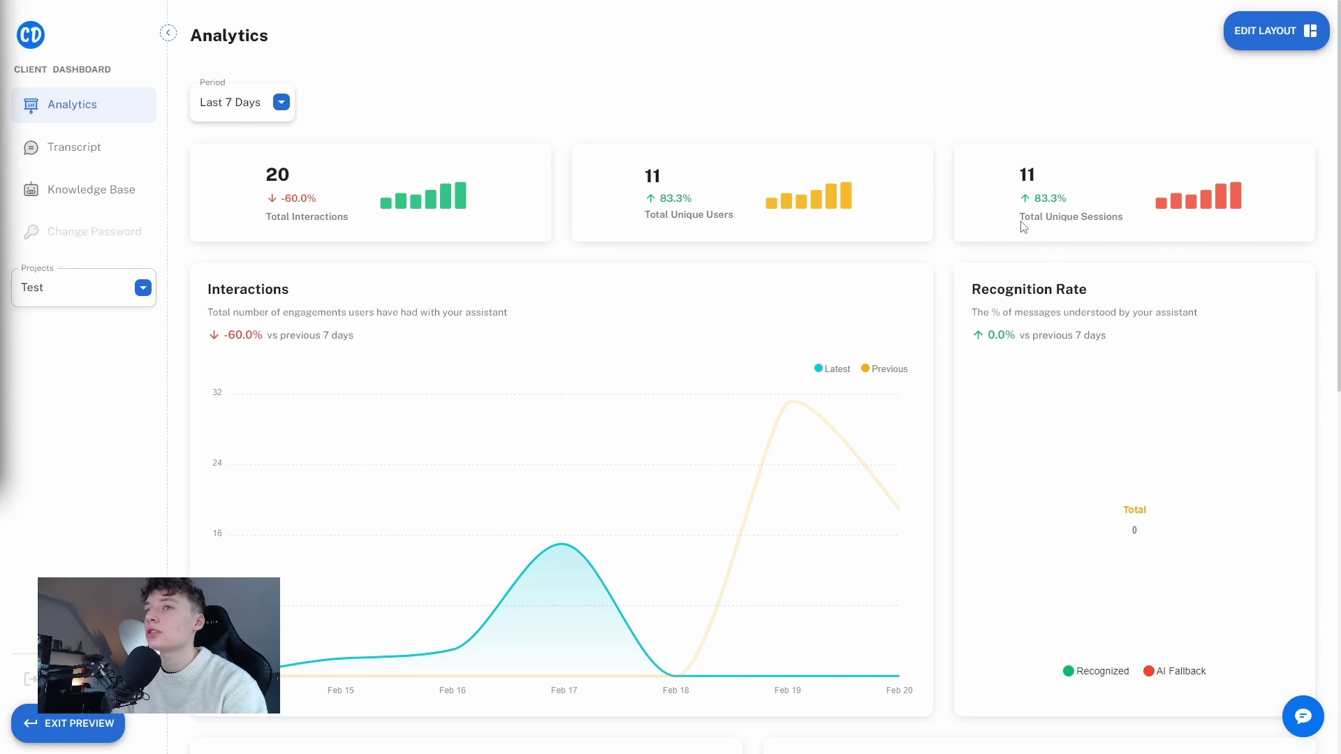
scroll(385, 411, "down", 3)
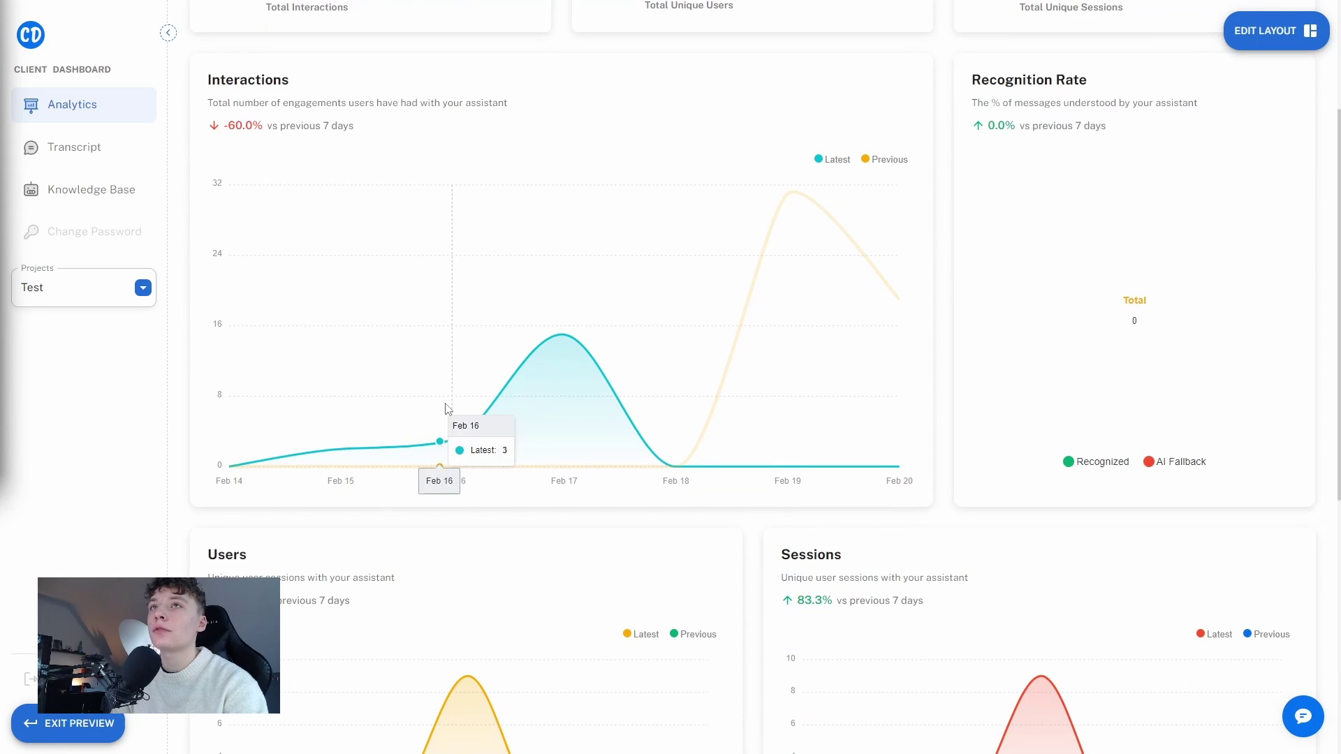
left_click_drag(219, 103, 539, 142)
left_click(443, 103)
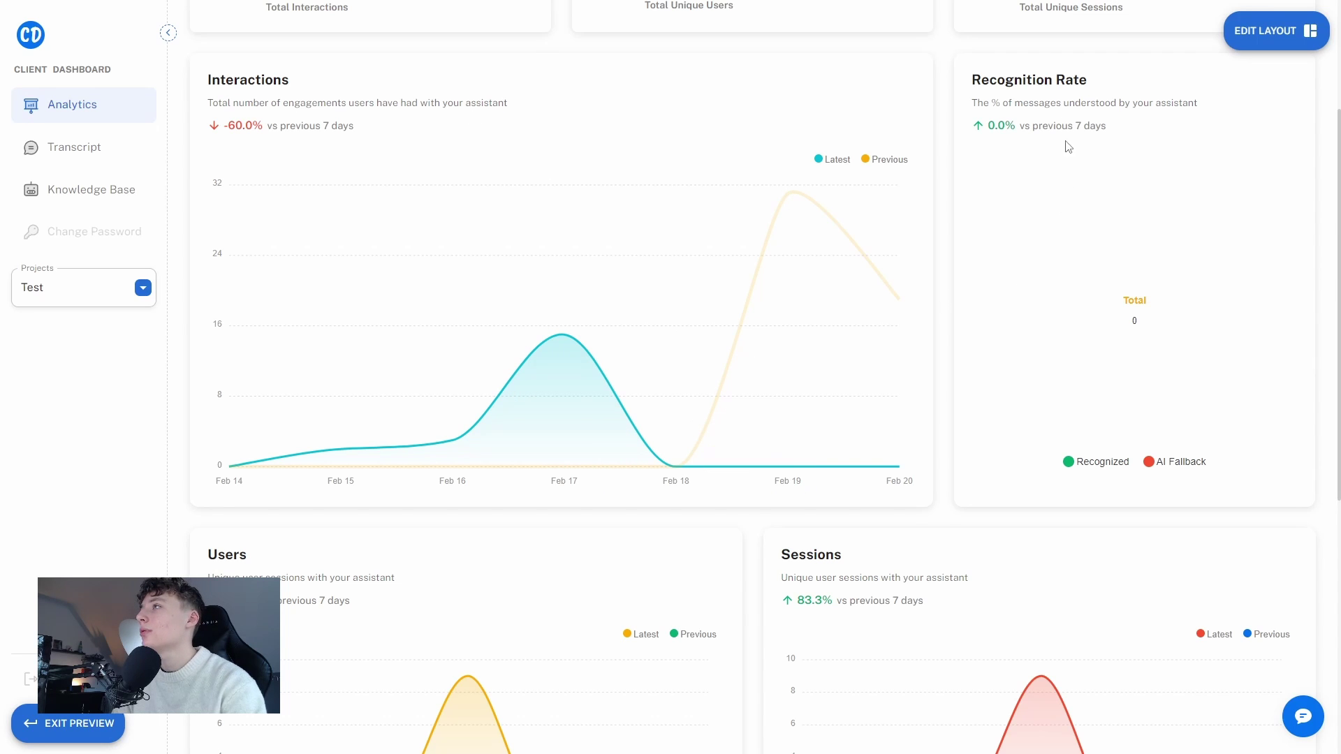
scroll(1164, 275, "down", 5)
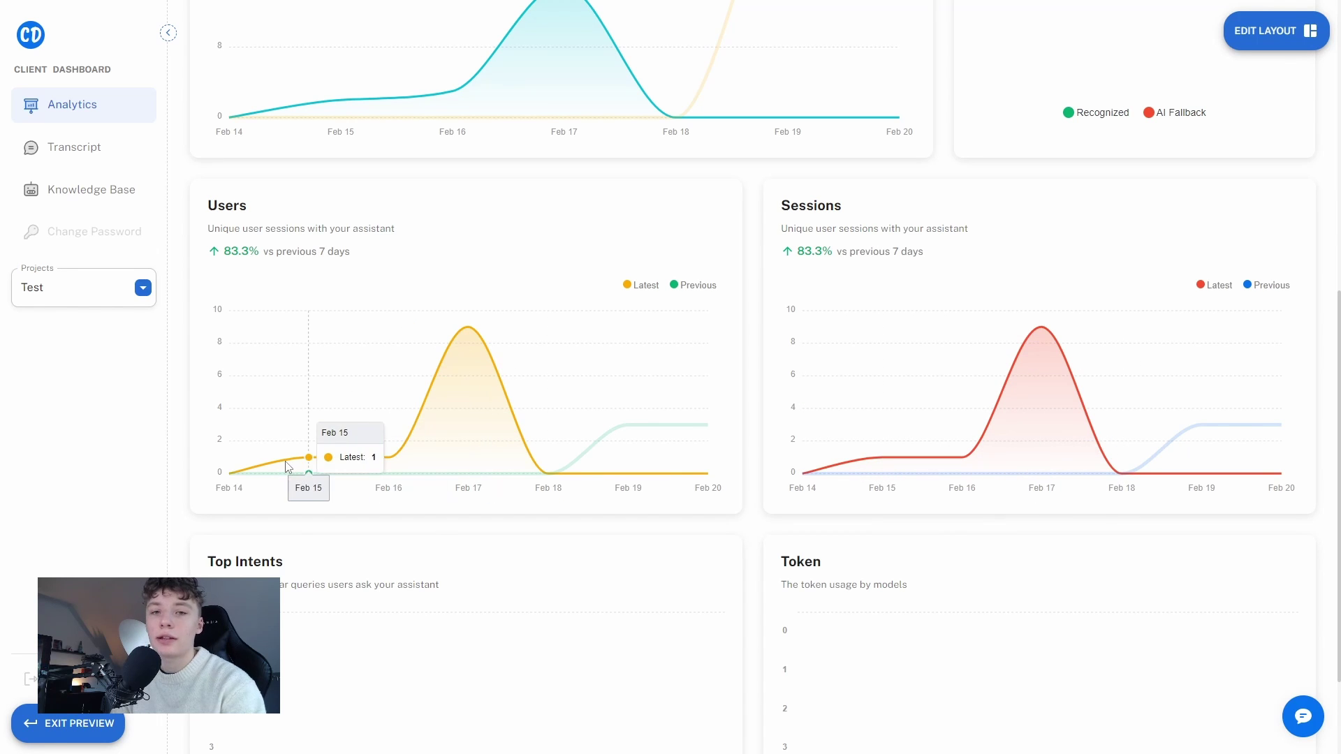
scroll(489, 368, "down", 2)
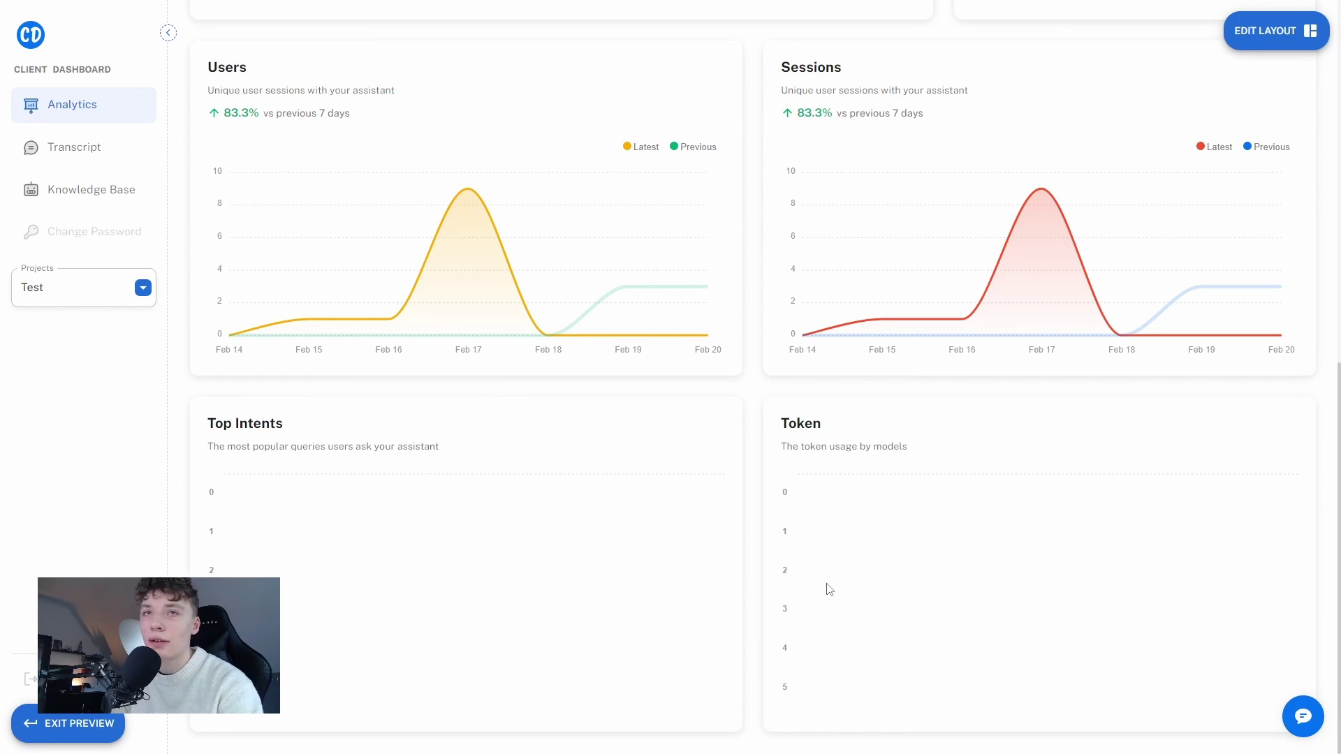
scroll(838, 598, "up", 10)
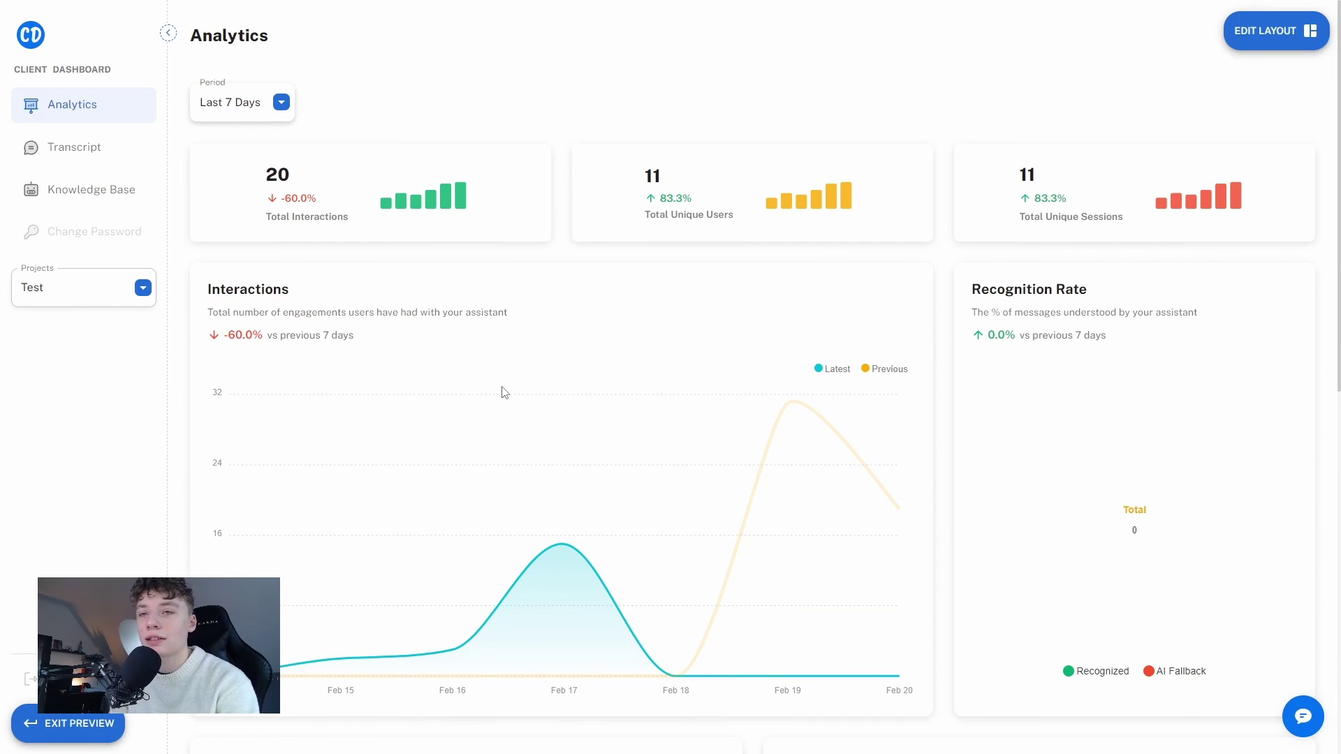
In Edit Layout, drag the Total Interactions and Total Unique Users cards to new positions
left_click(1261, 31)
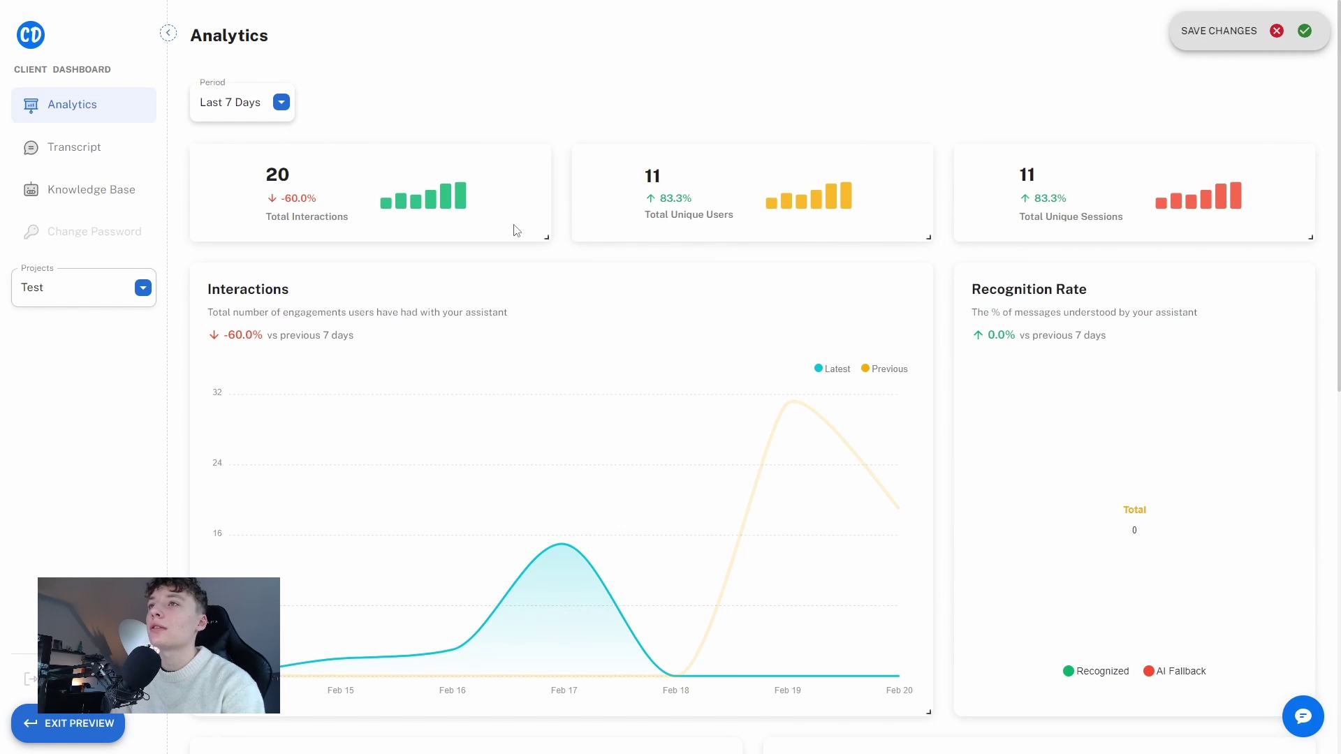
left_click_drag(445, 205, 806, 312)
left_click_drag(716, 203, 378, 233)
scroll(710, 260, "down", 2)
scroll(489, 209, "up", 1)
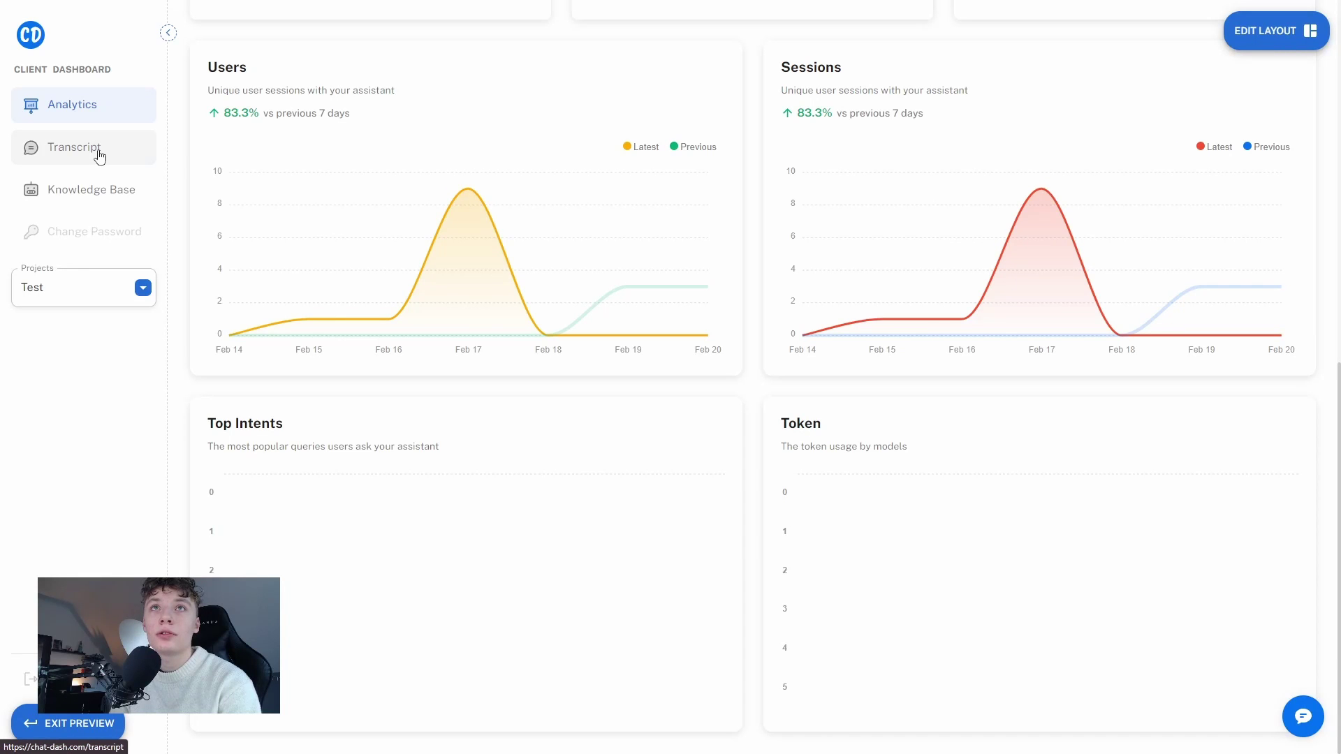
Open the first conversation transcript, read its greeting and mark it reviewed
left_click(99, 155)
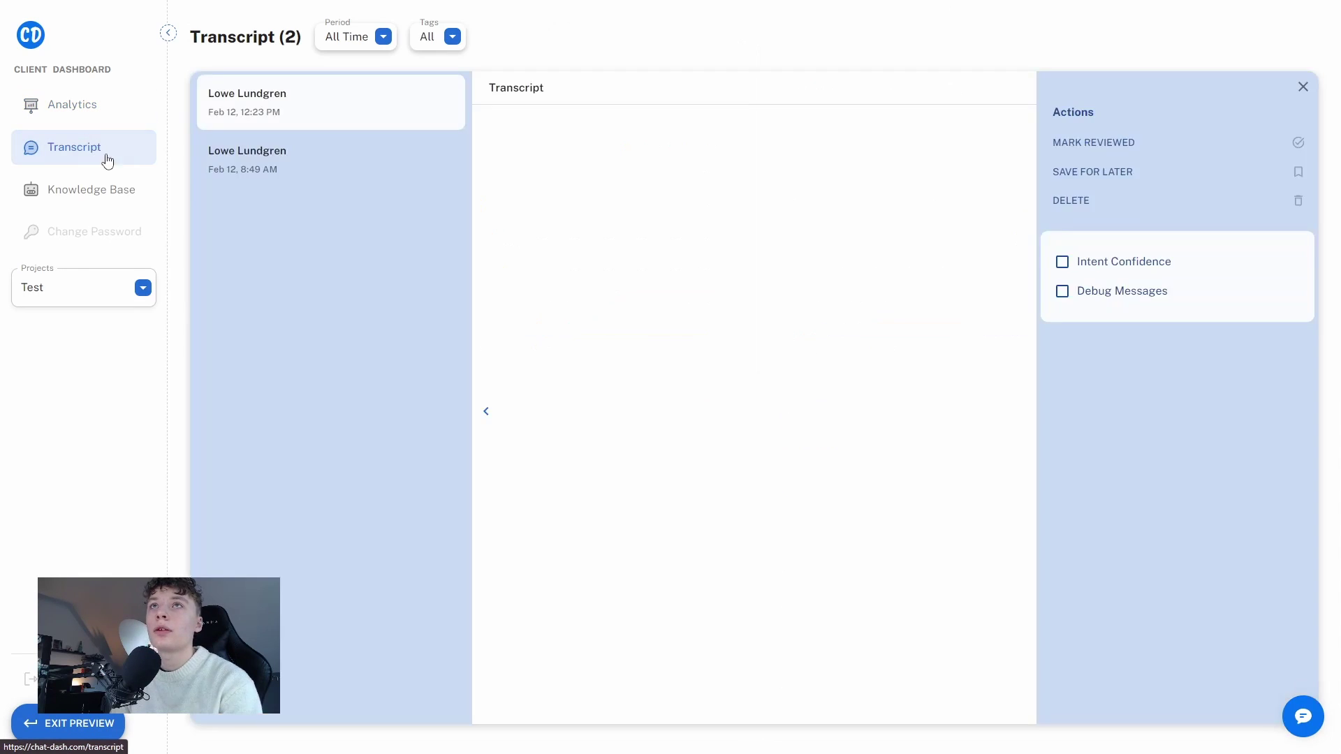
left_click(314, 120)
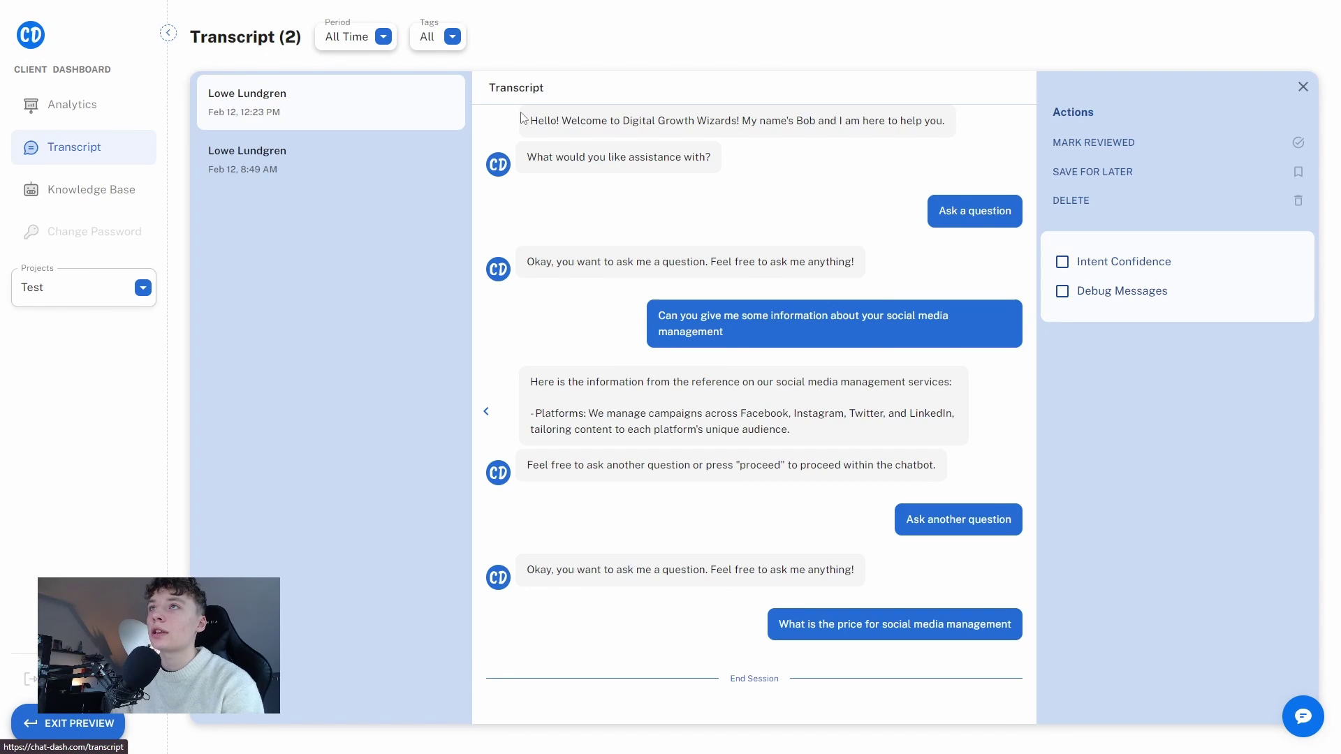
left_click_drag(521, 117, 811, 180)
left_click(536, 121)
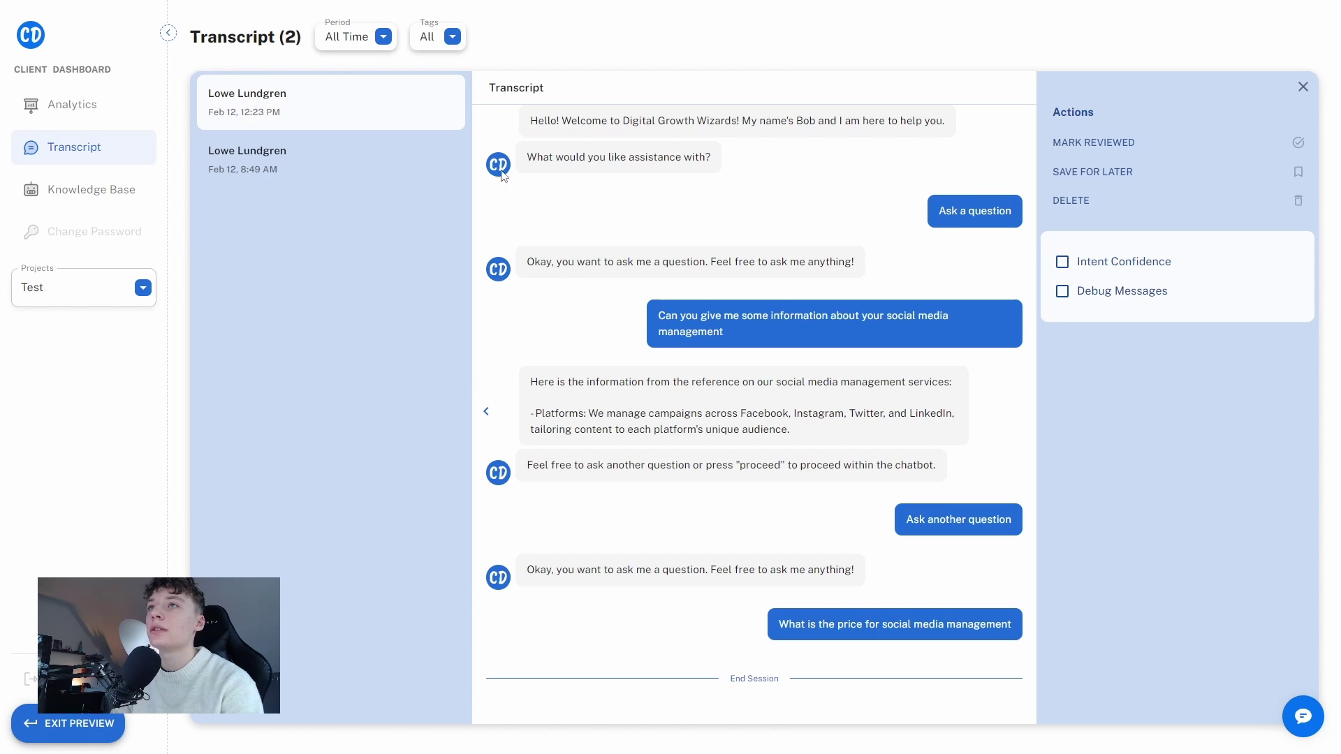
left_click_drag(502, 180, 736, 168)
left_click(1094, 142)
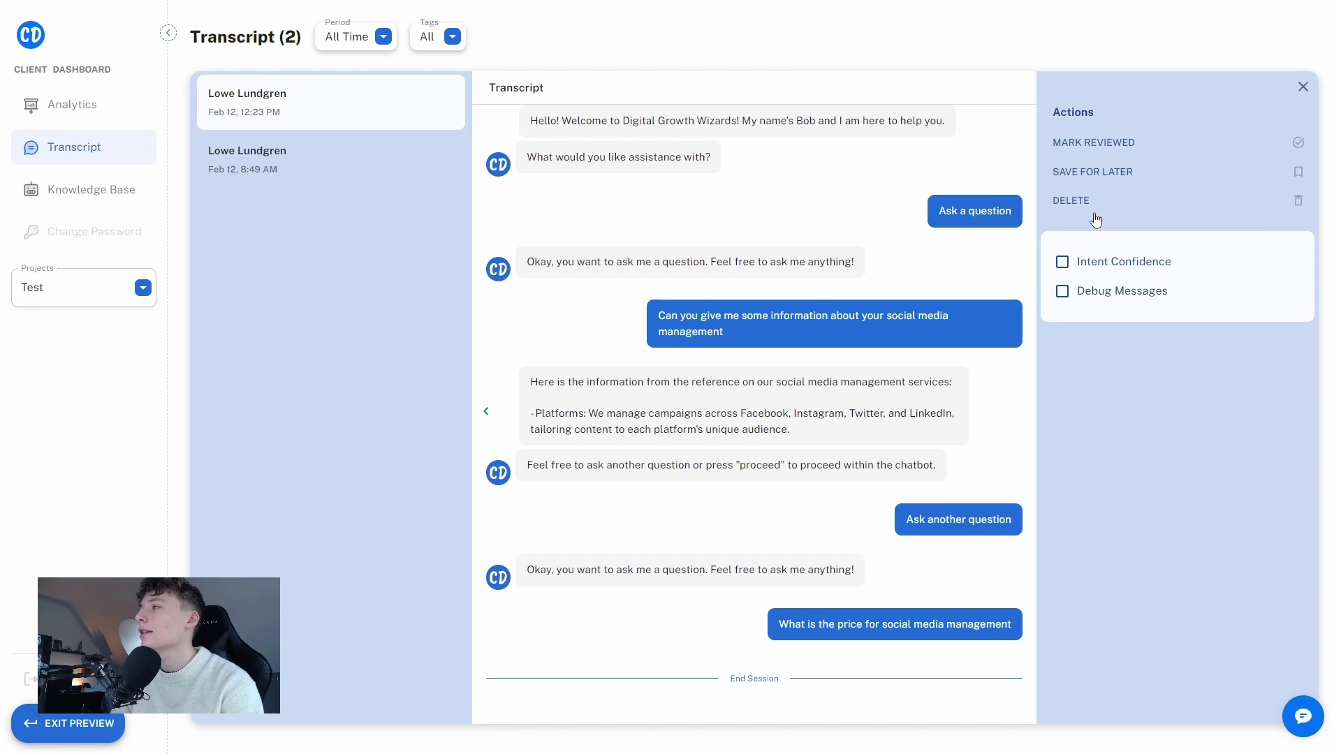
left_click(1118, 154)
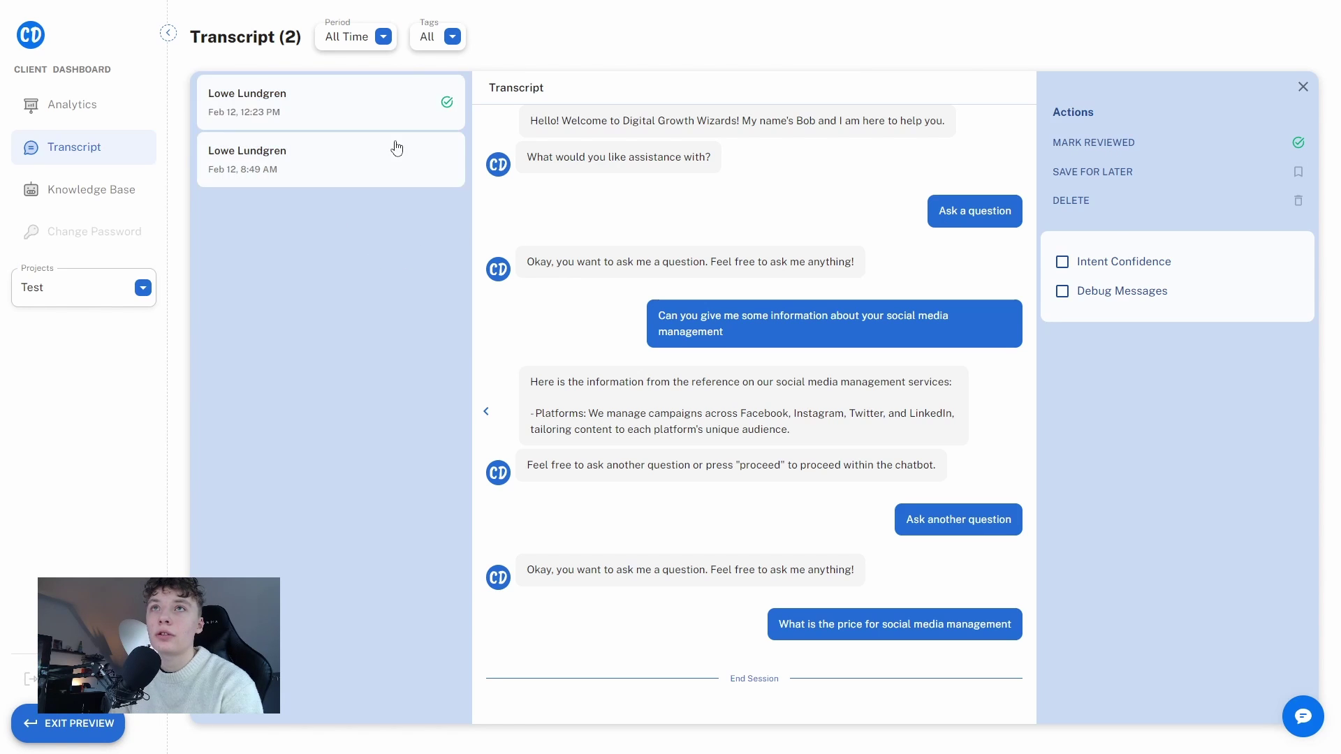
Mark the 8:49 AM conversation as reviewed and go to the Knowledge Base page
left_click(422, 166)
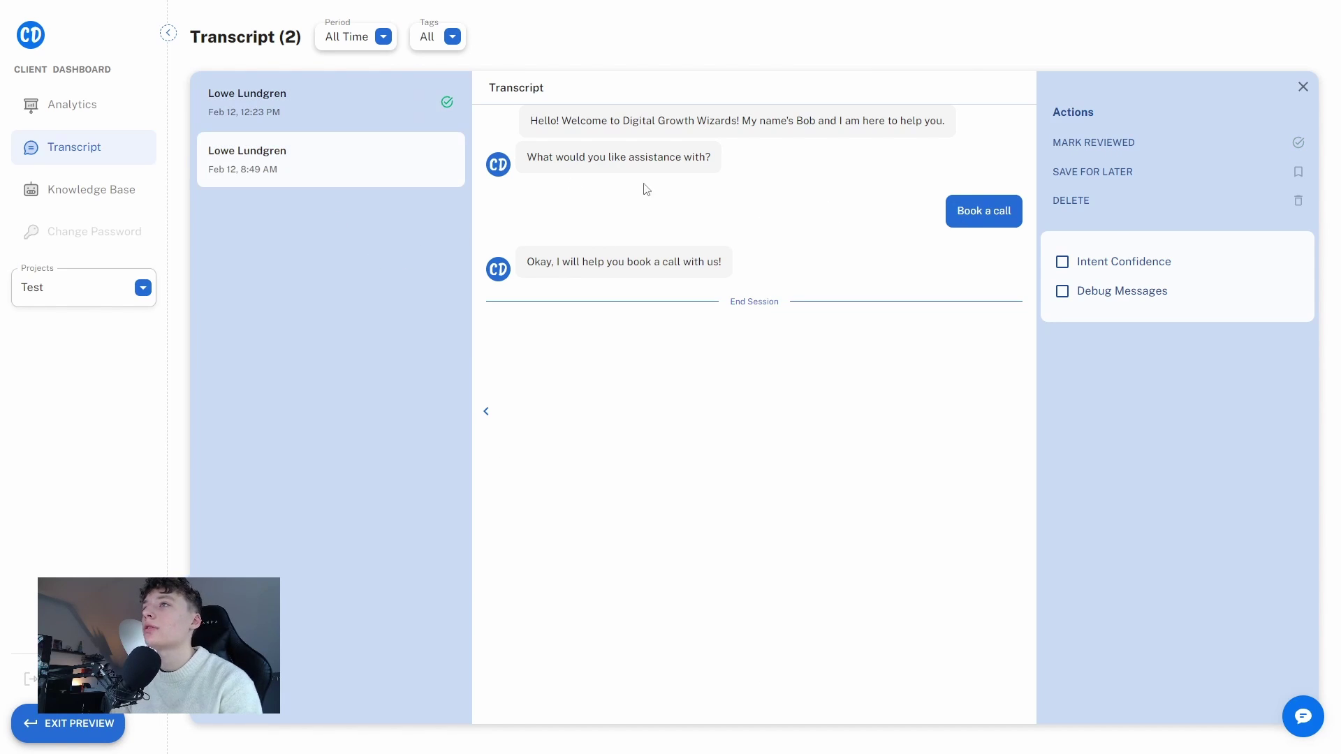
left_click(1296, 144)
left_click(96, 187)
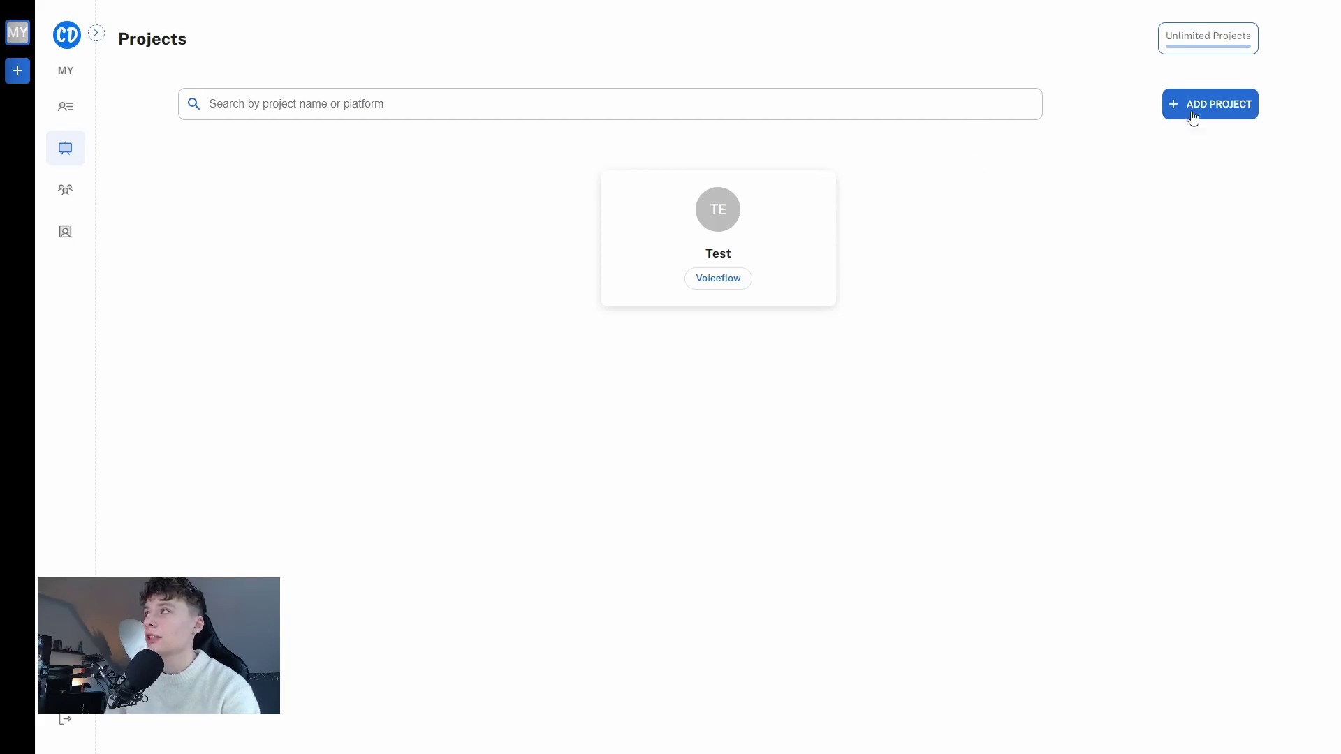
Reveal the EDIT PROJECT and DELETE PROJECT actions on the Test project card
left_click(721, 218)
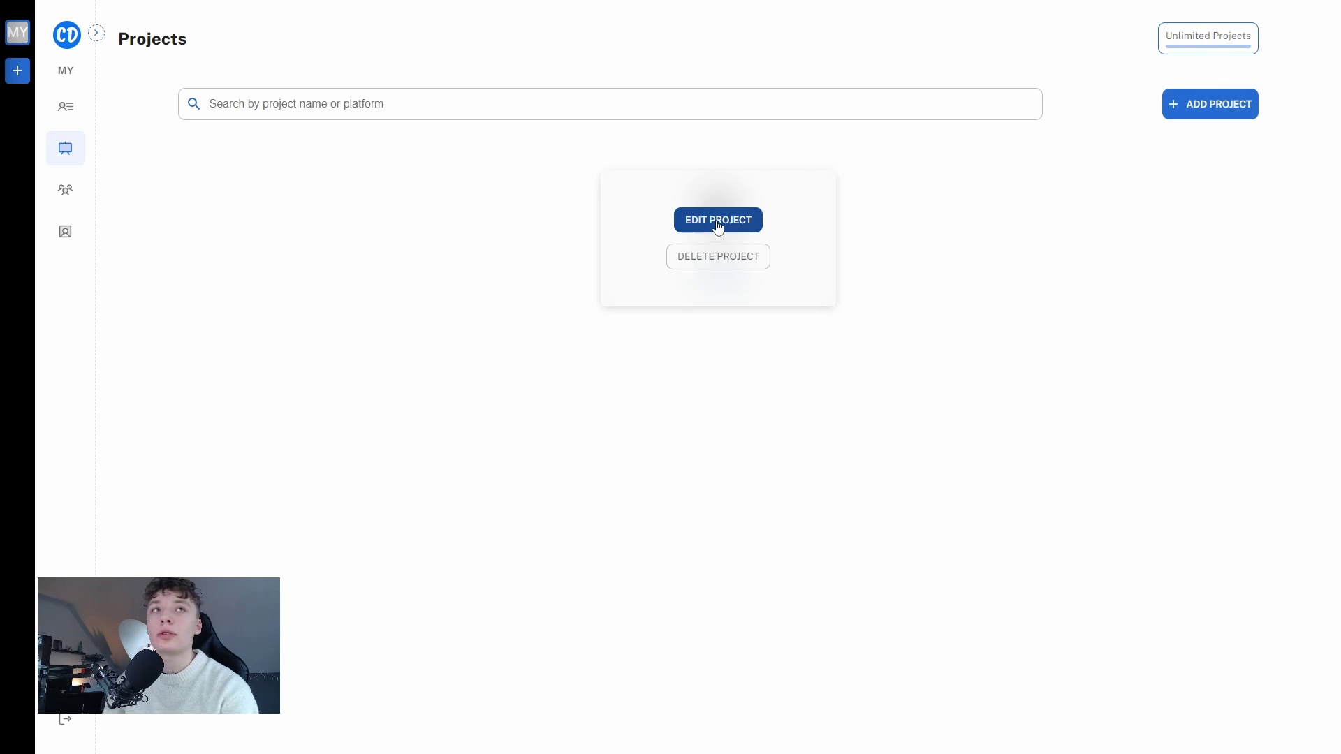
Open the Test project's settings and read the Monthly Interaction Limit help text
left_click(720, 221)
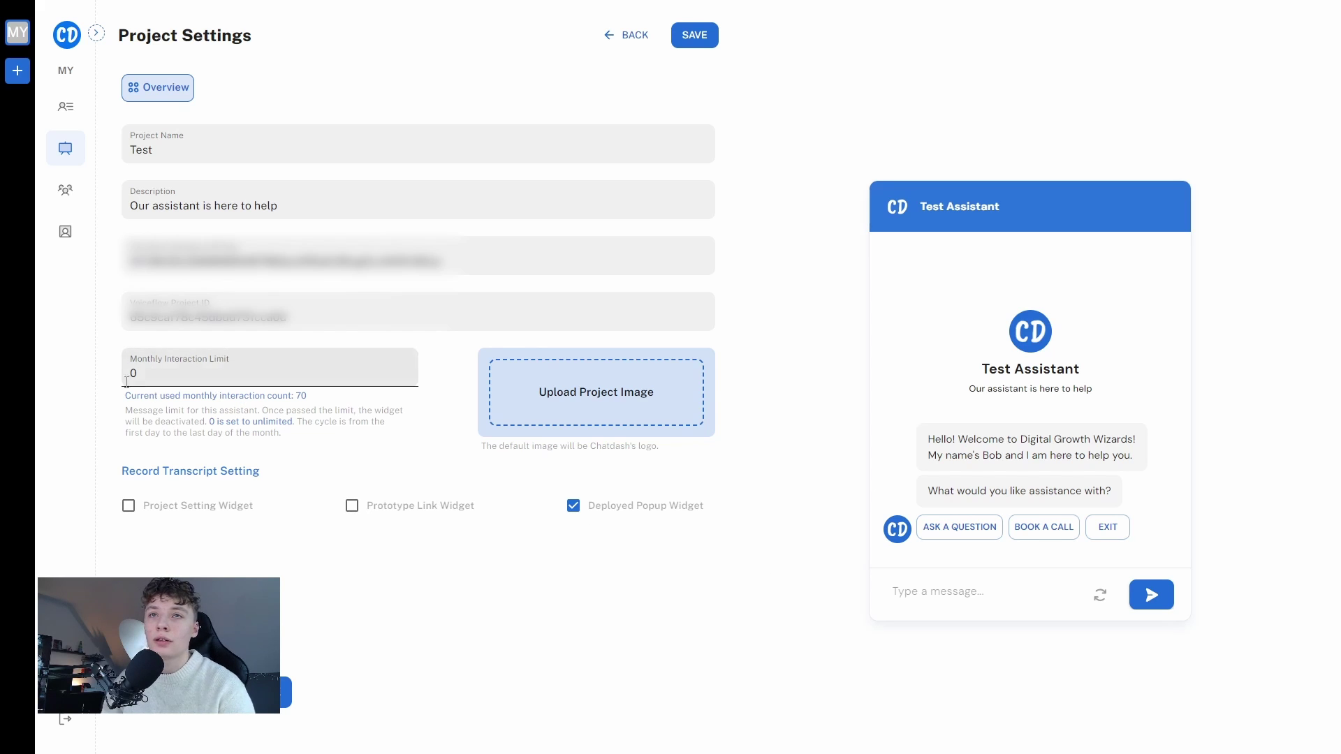
left_click_drag(115, 395, 302, 443)
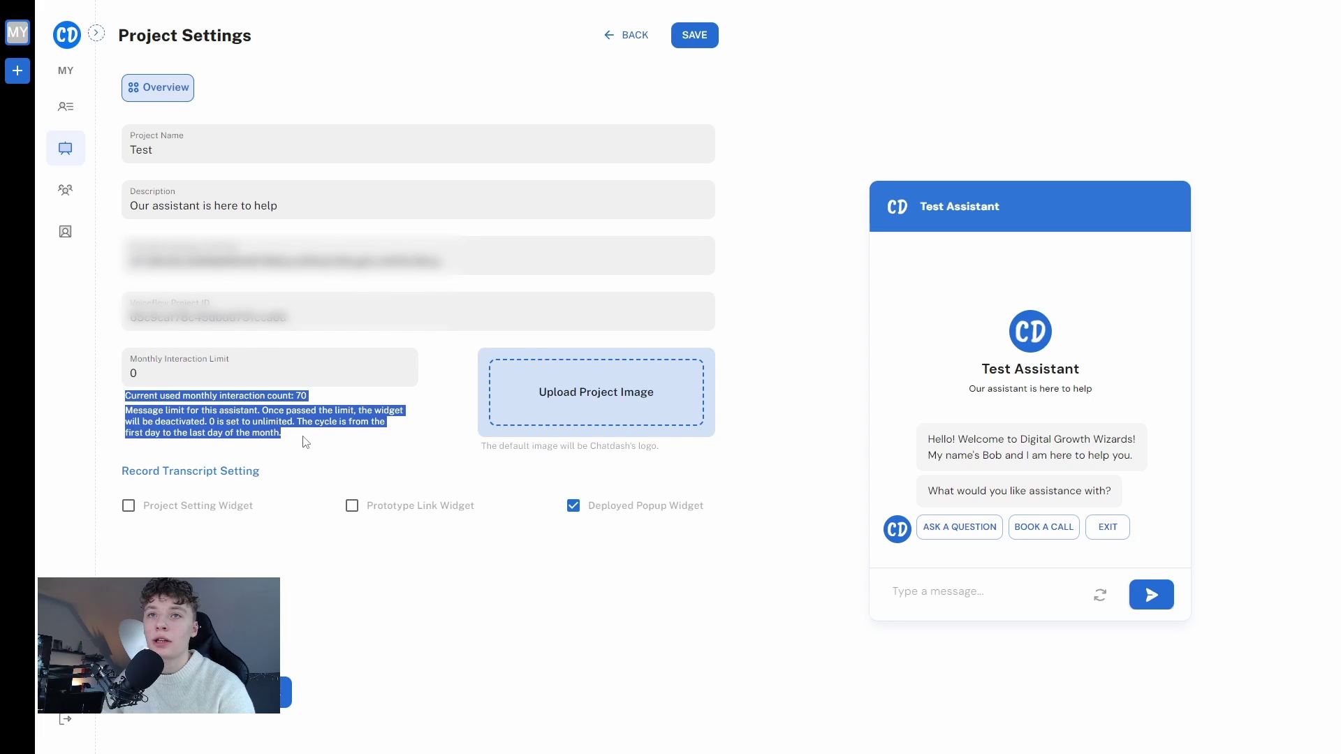
left_click(310, 438)
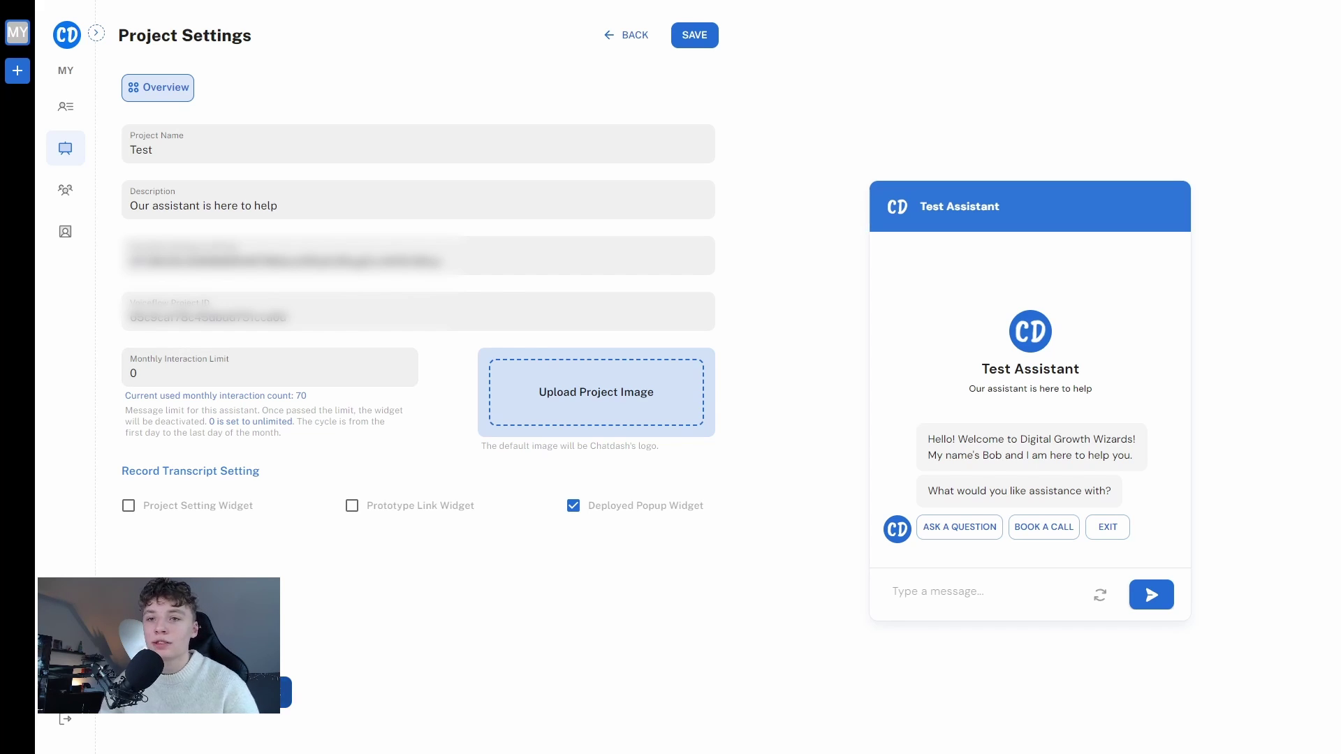
Open the project's share and embed window and select the popup embed code
left_click(285, 691)
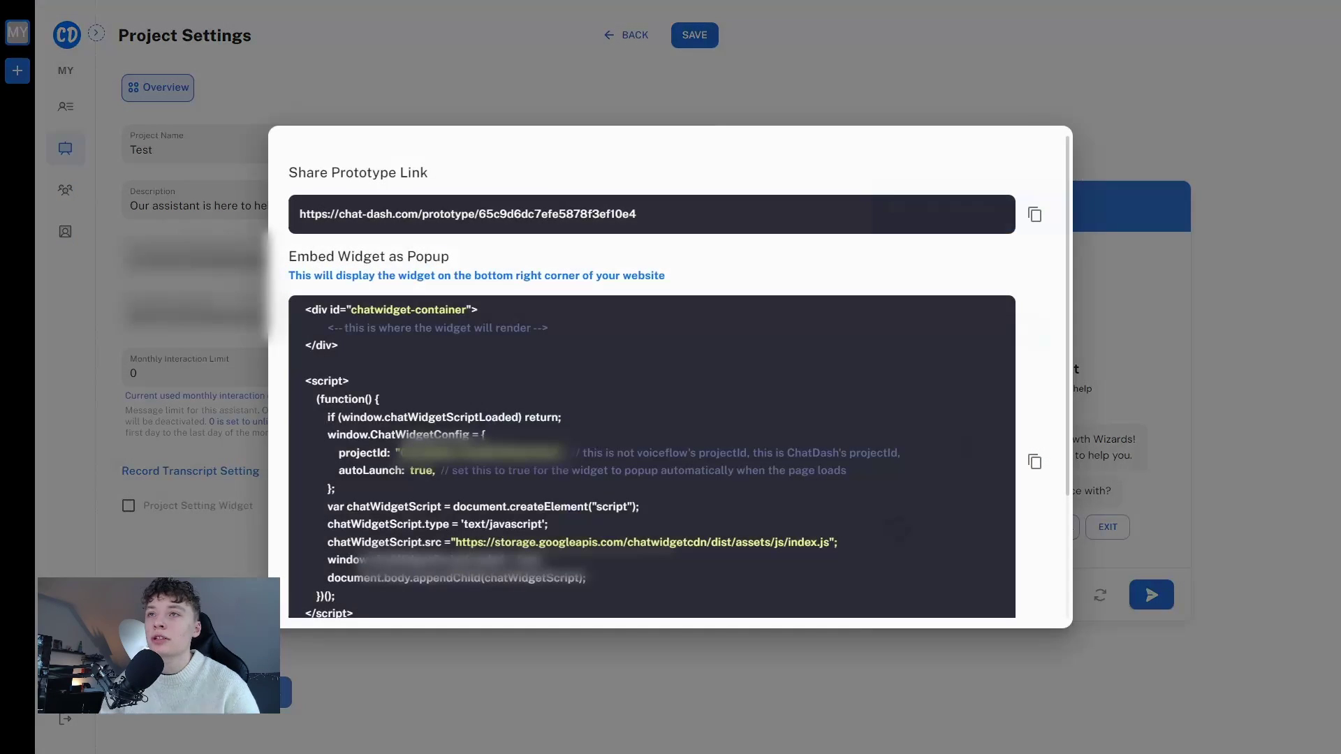
scroll(388, 199, "down", 2)
scroll(389, 203, "up", 1)
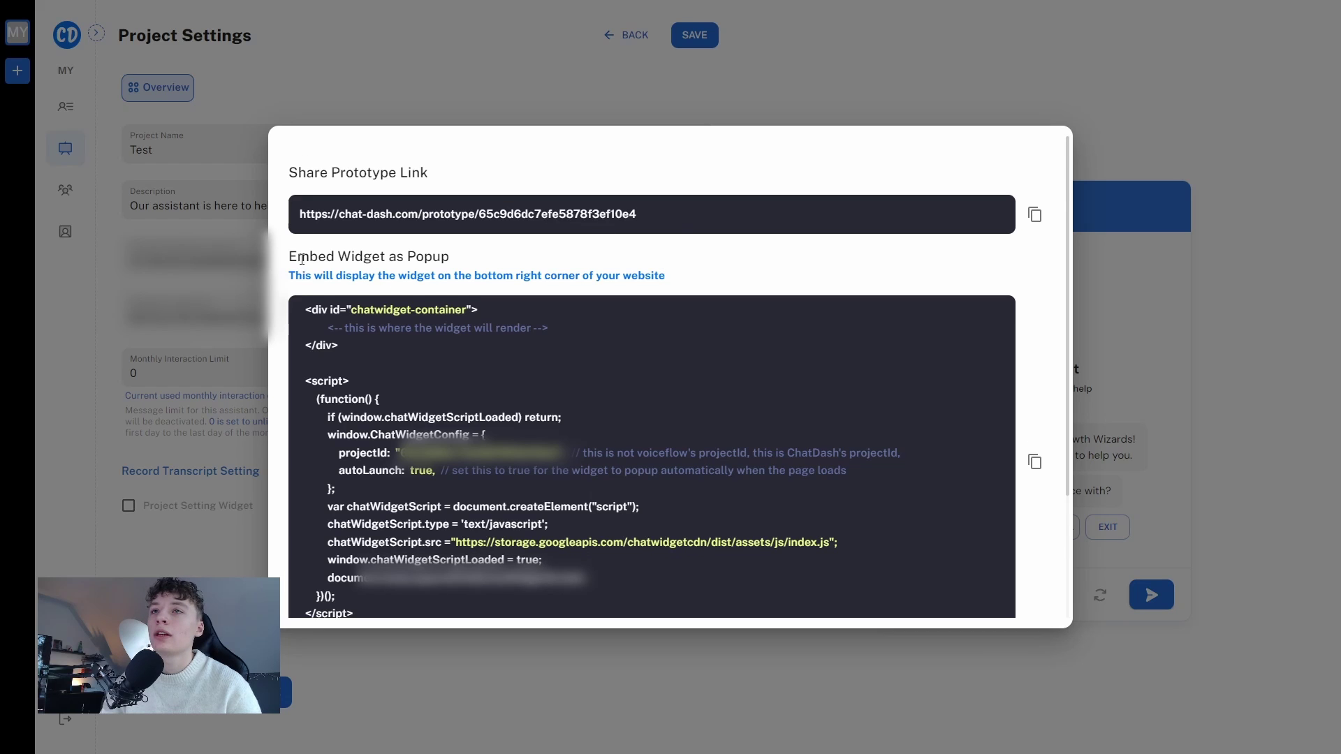
scroll(343, 278, "down", 1)
left_click_drag(311, 240, 650, 542)
left_click(665, 540)
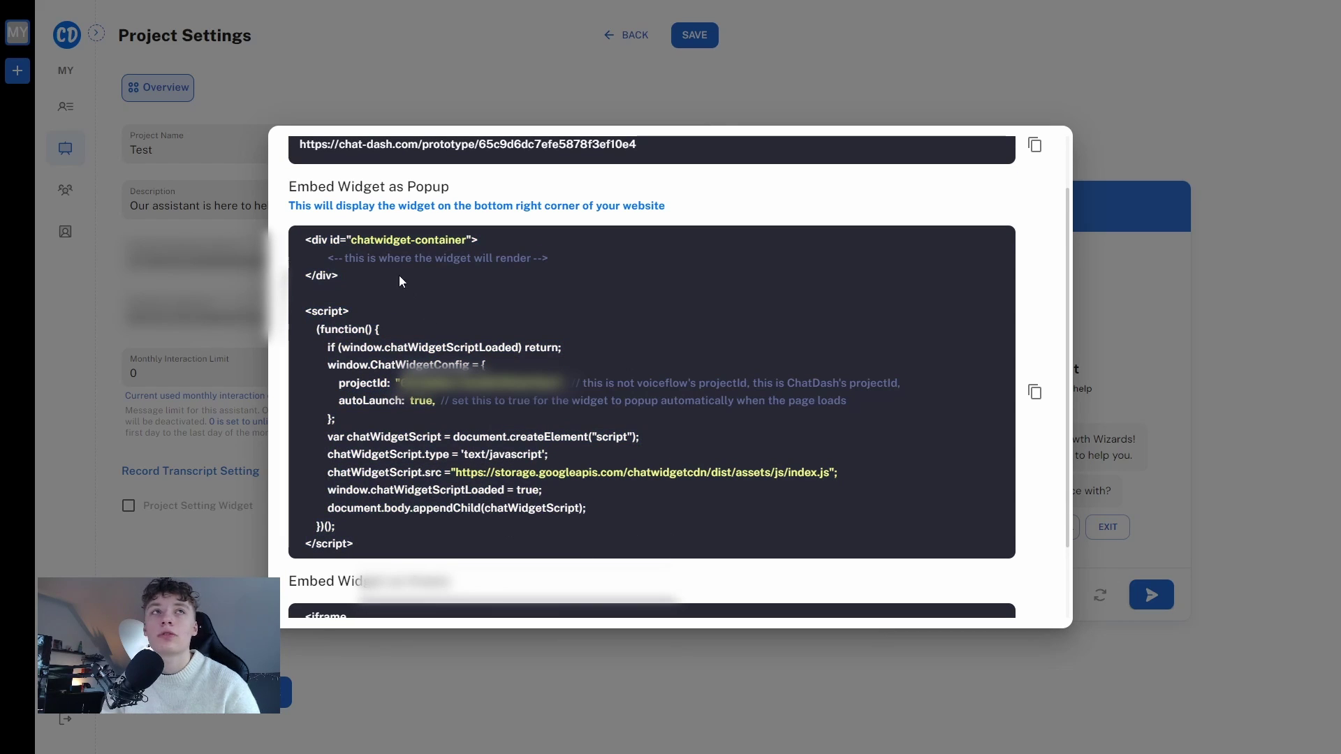
Scroll to the iframe code, select it, and close the share window
scroll(308, 245, "down", 1)
scroll(294, 531, "down", 1)
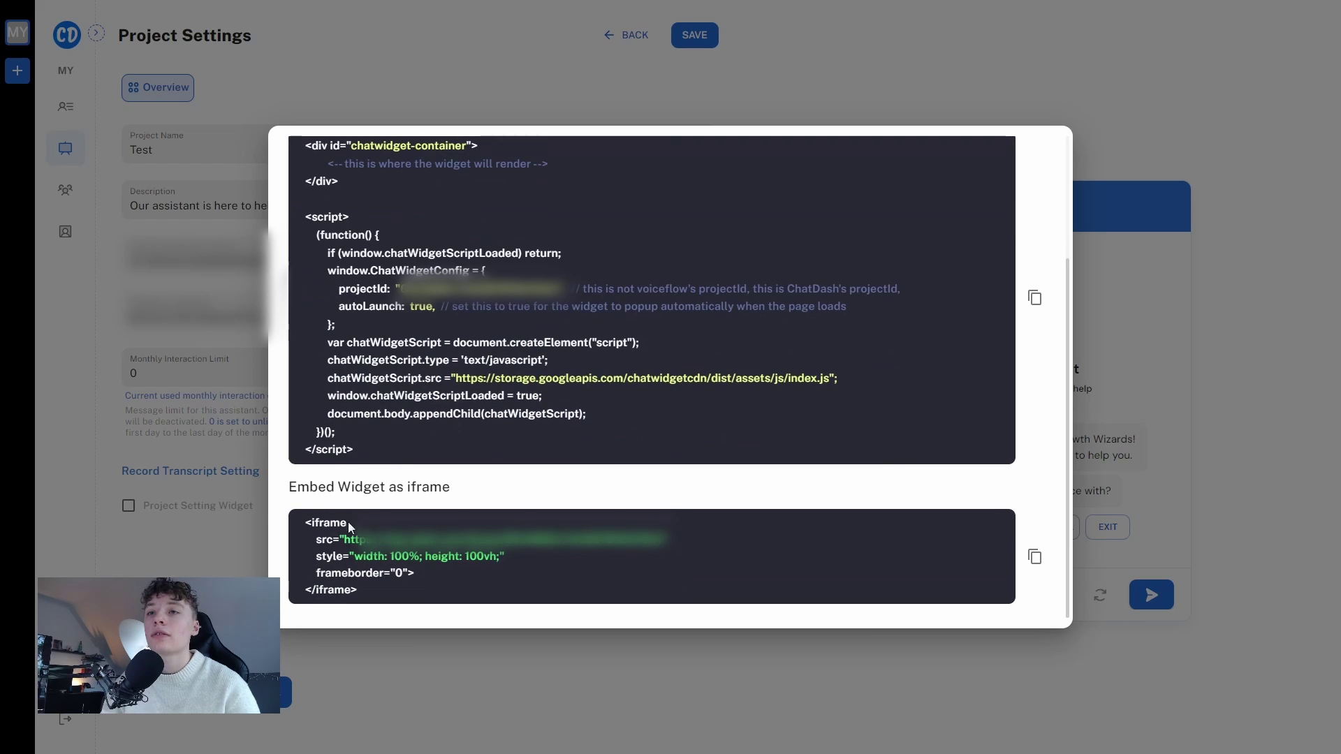
left_click_drag(292, 524, 423, 594)
left_click(429, 564)
left_click(203, 505)
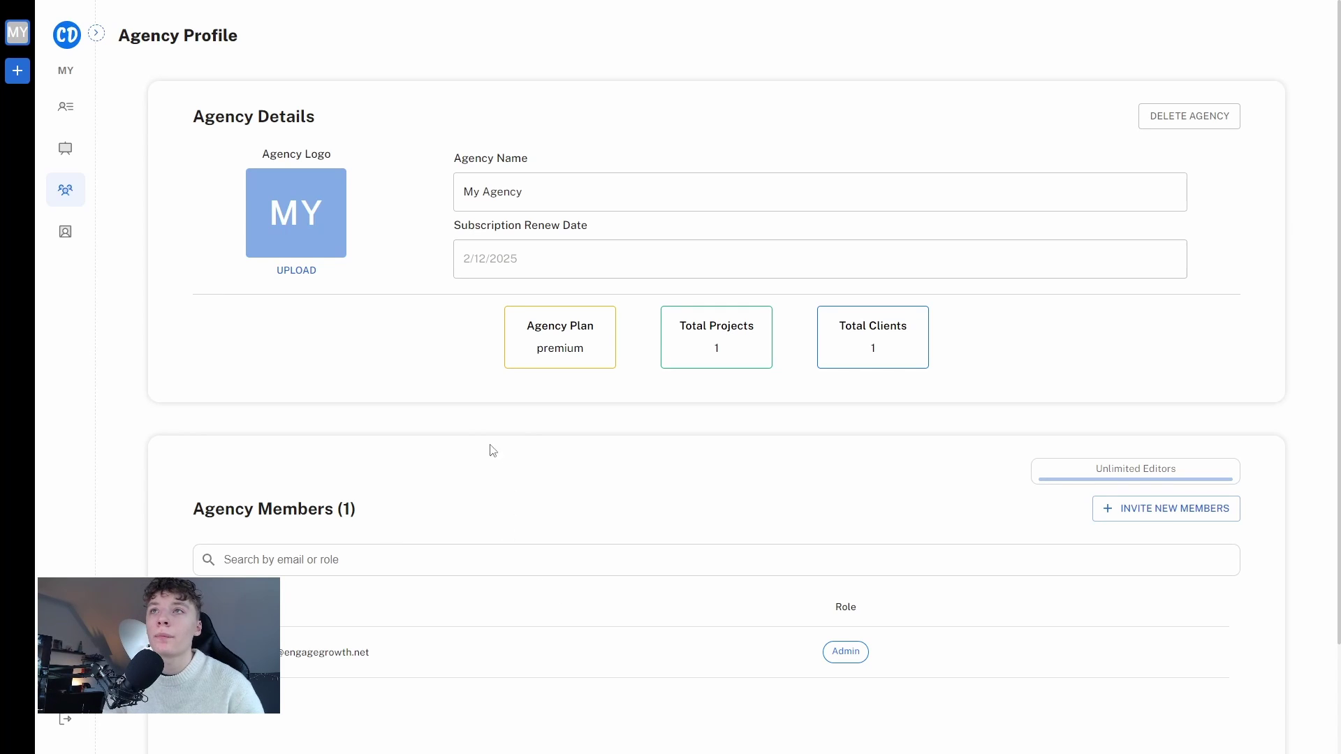
left_click(458, 192)
left_click_drag(459, 191, 558, 190)
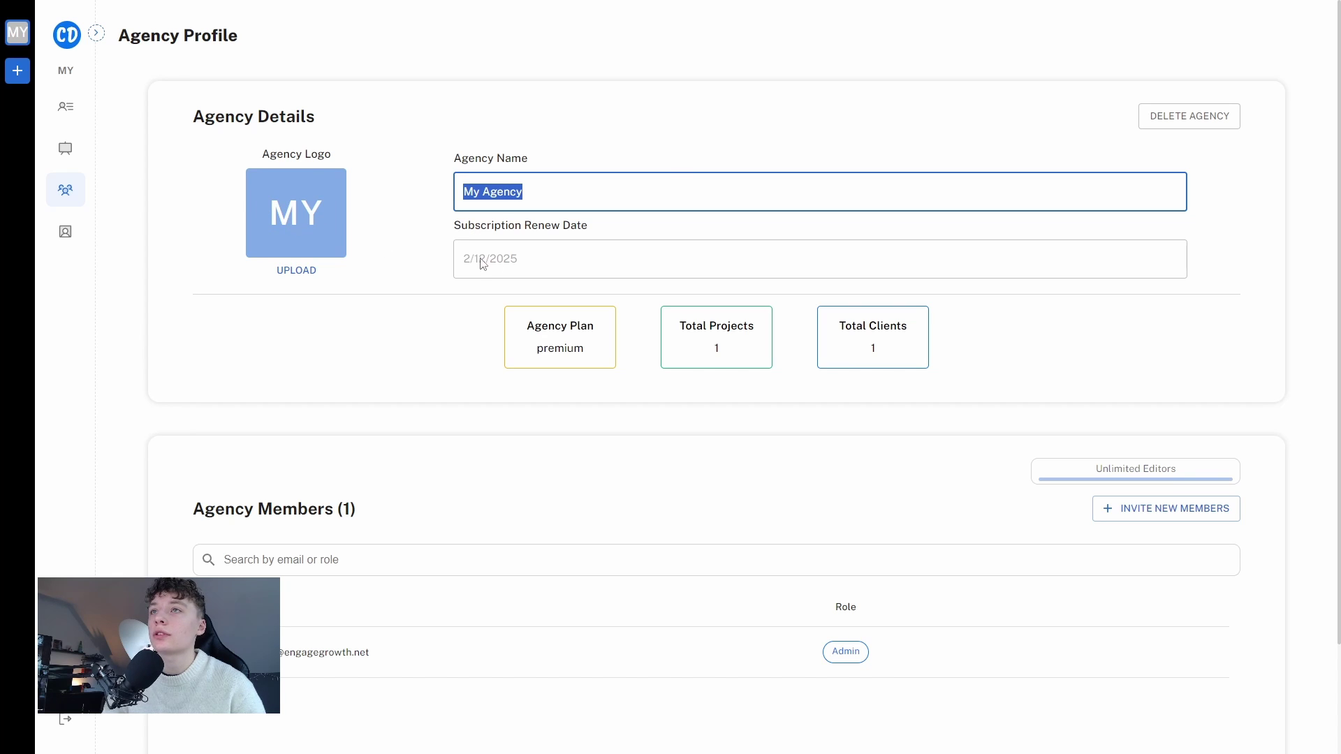
left_click(443, 308)
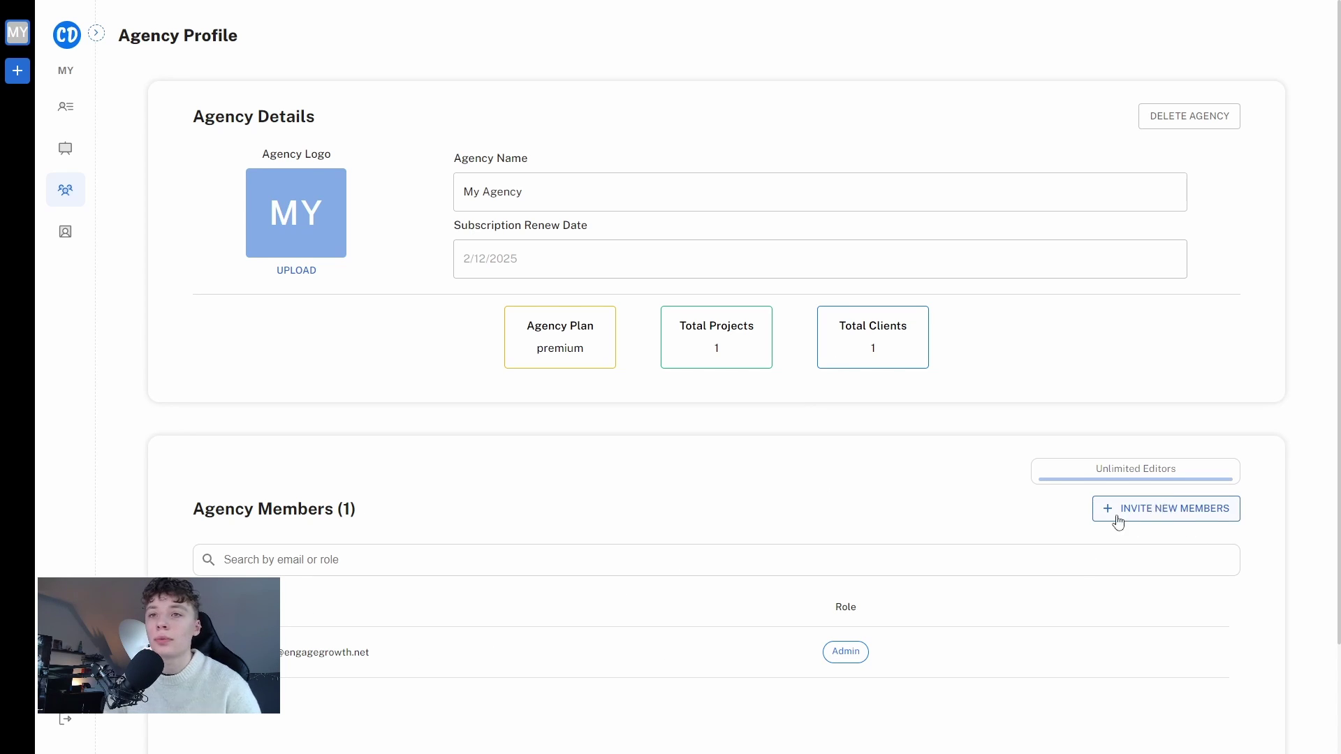
mouse_move(73, 204)
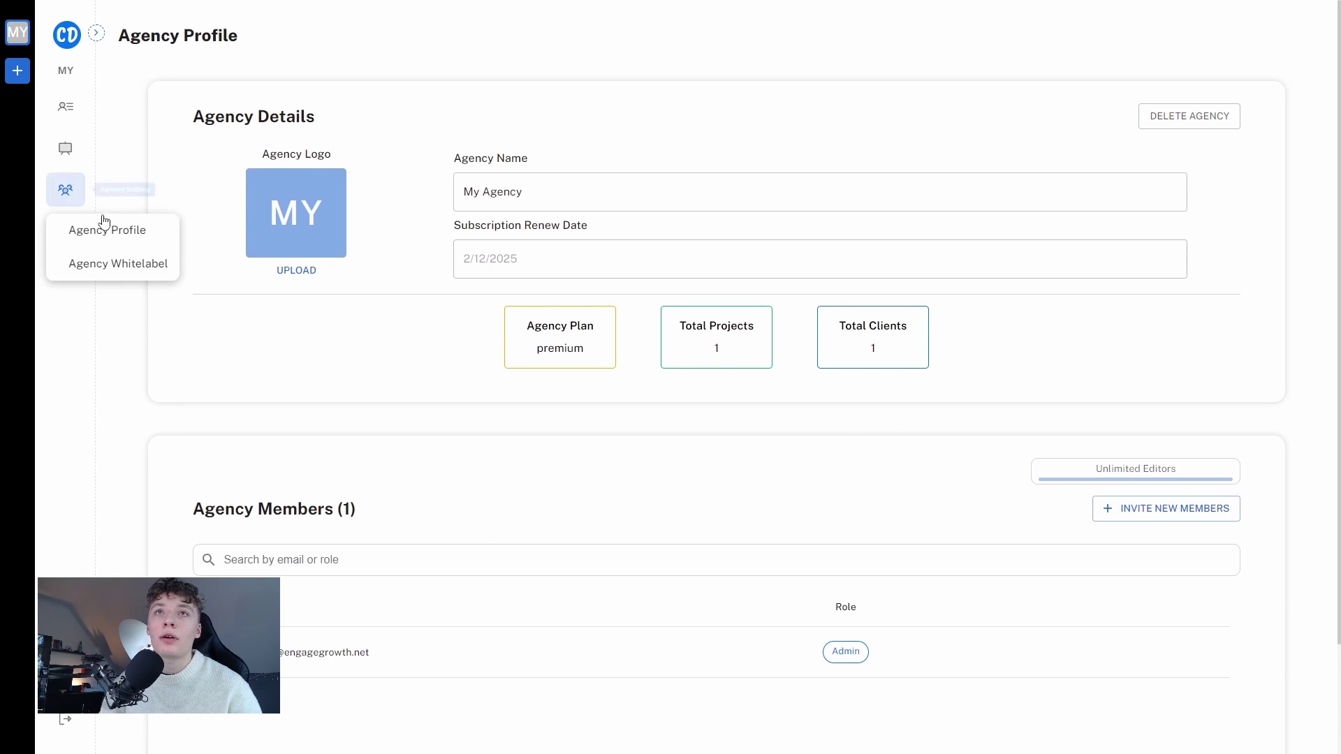
On Agency Whitelabel, preview the orange, purple, light green, light blue and red presets, then save purple
left_click(120, 269)
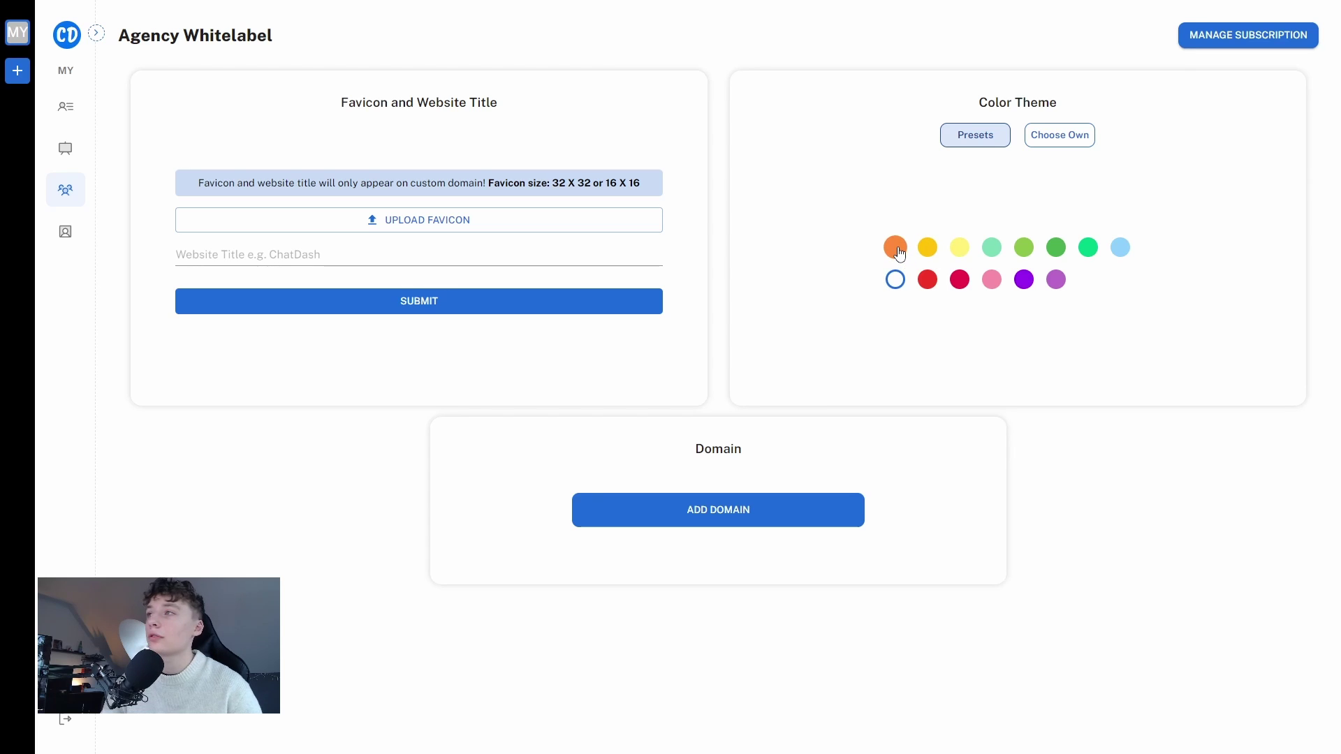
left_click(898, 250)
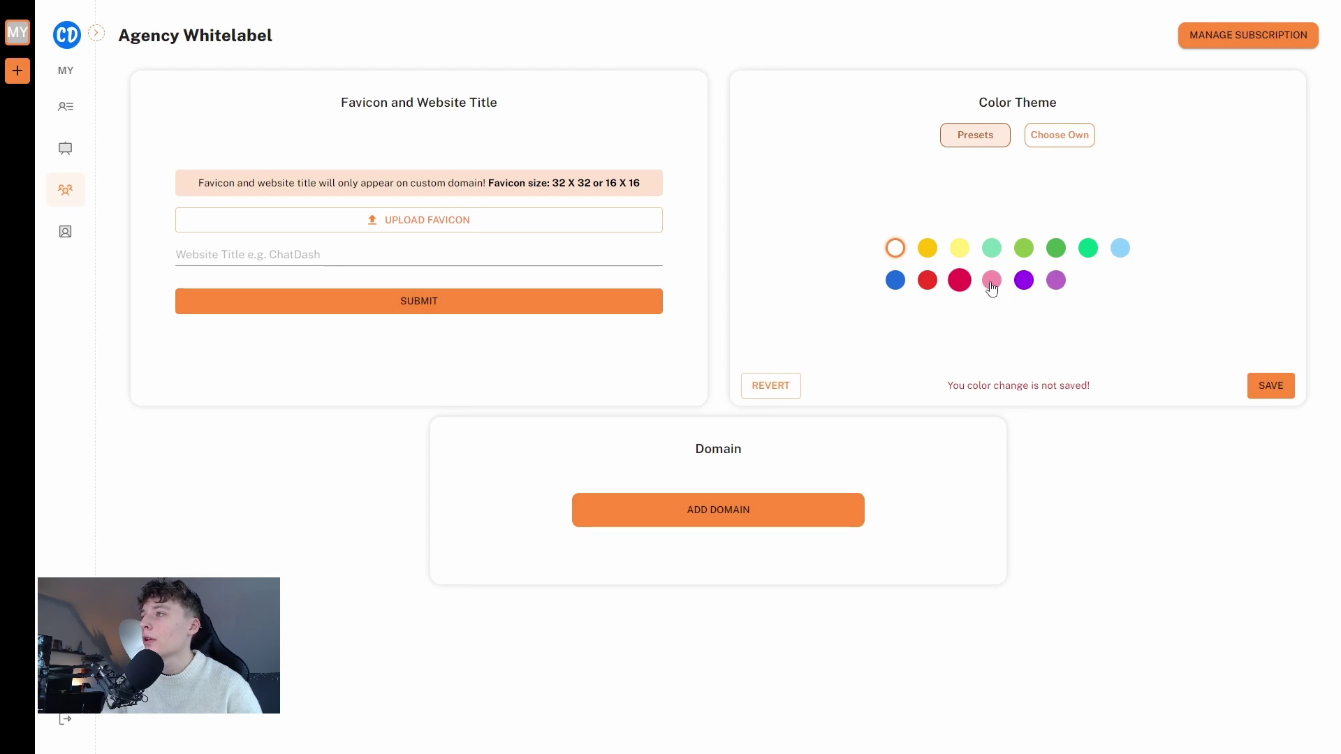
left_click(1029, 281)
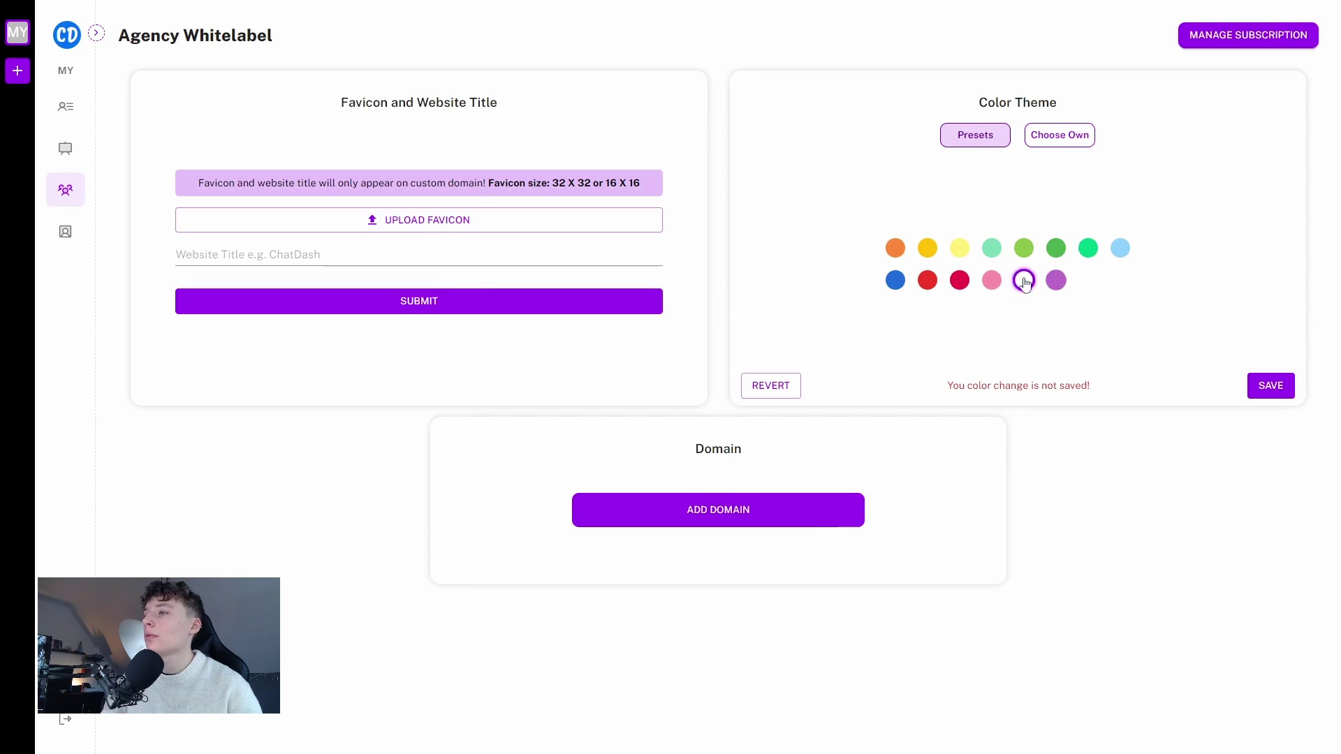
left_click(1024, 248)
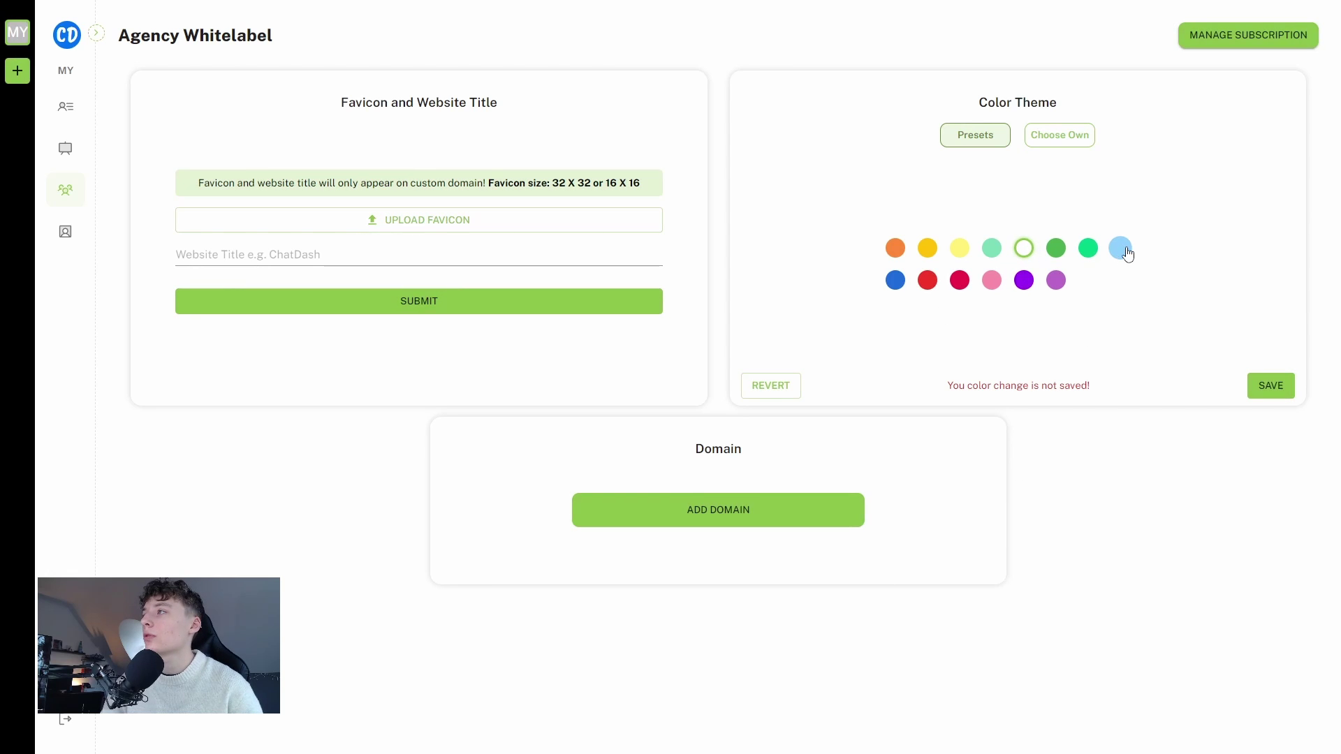
left_click(1121, 248)
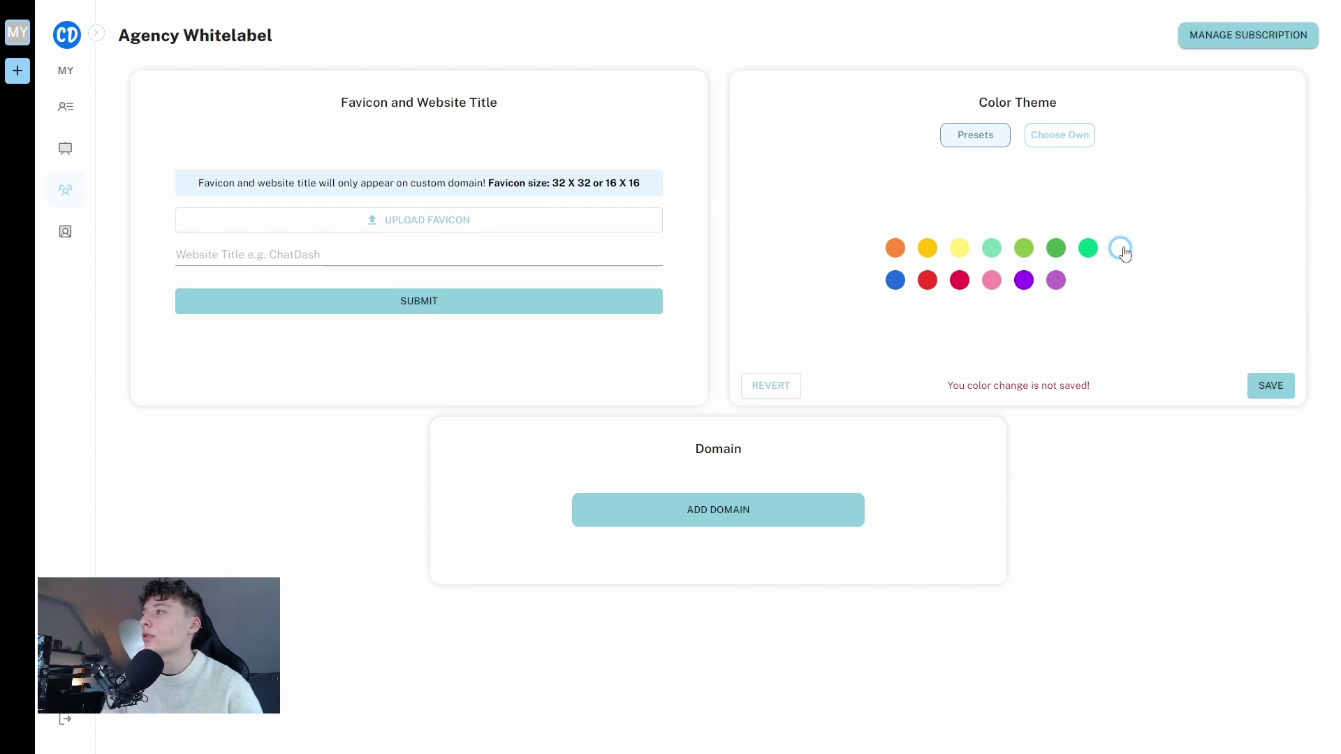
left_click(927, 280)
left_click(1024, 280)
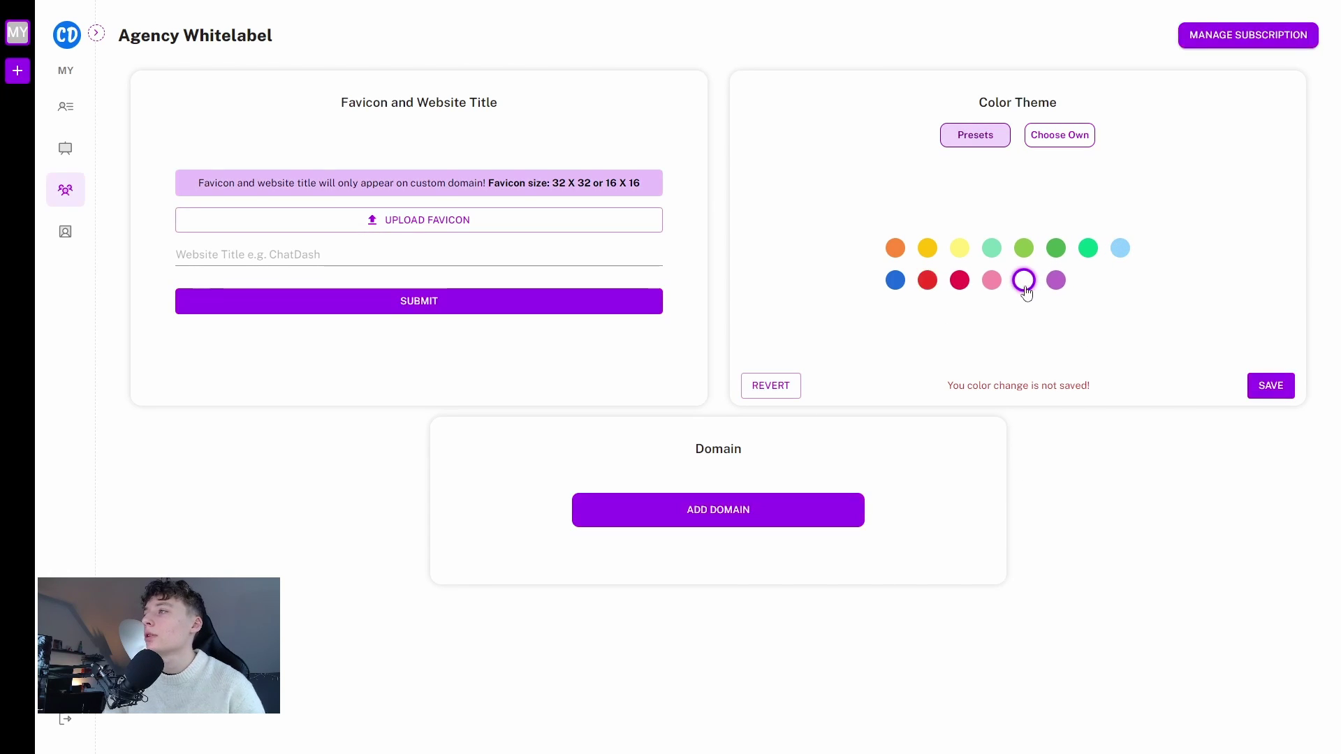
left_click(1270, 388)
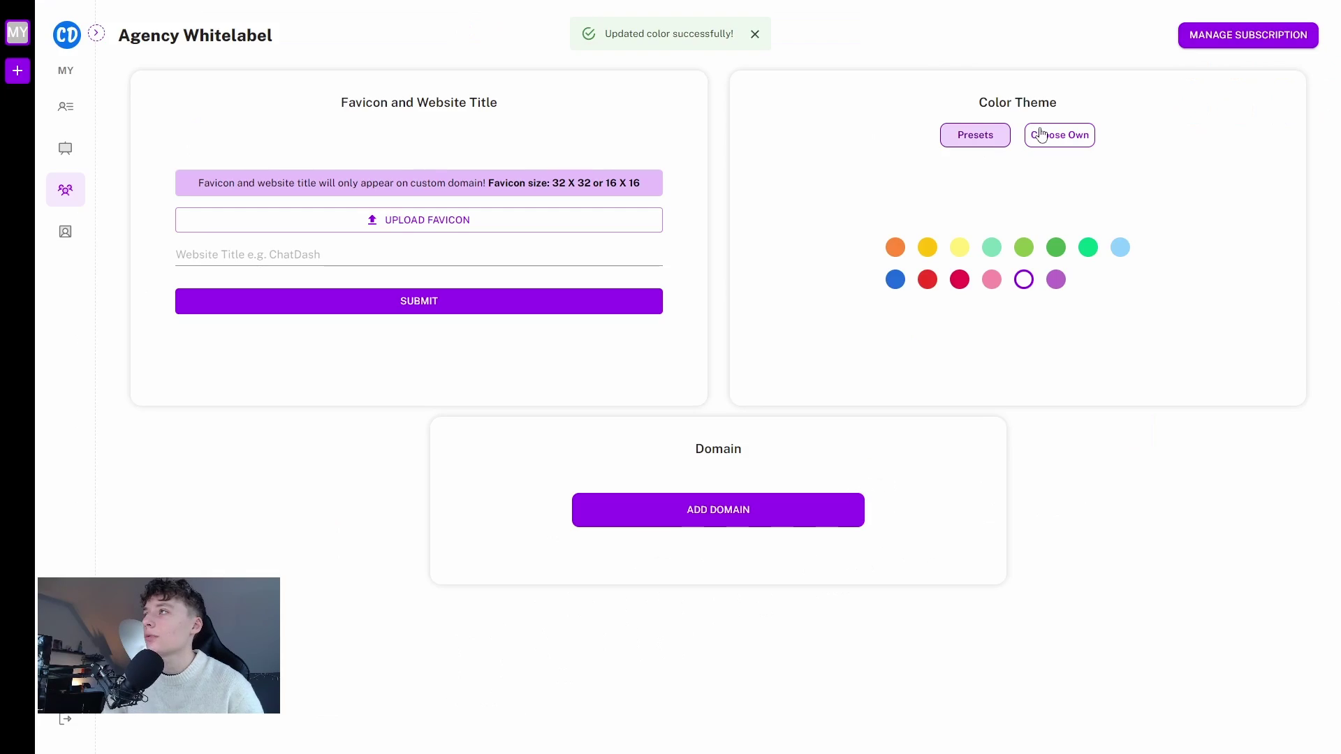
Pick a custom near-black theme colour #1A1A1A and save it
left_click(1041, 133)
left_click(1113, 179)
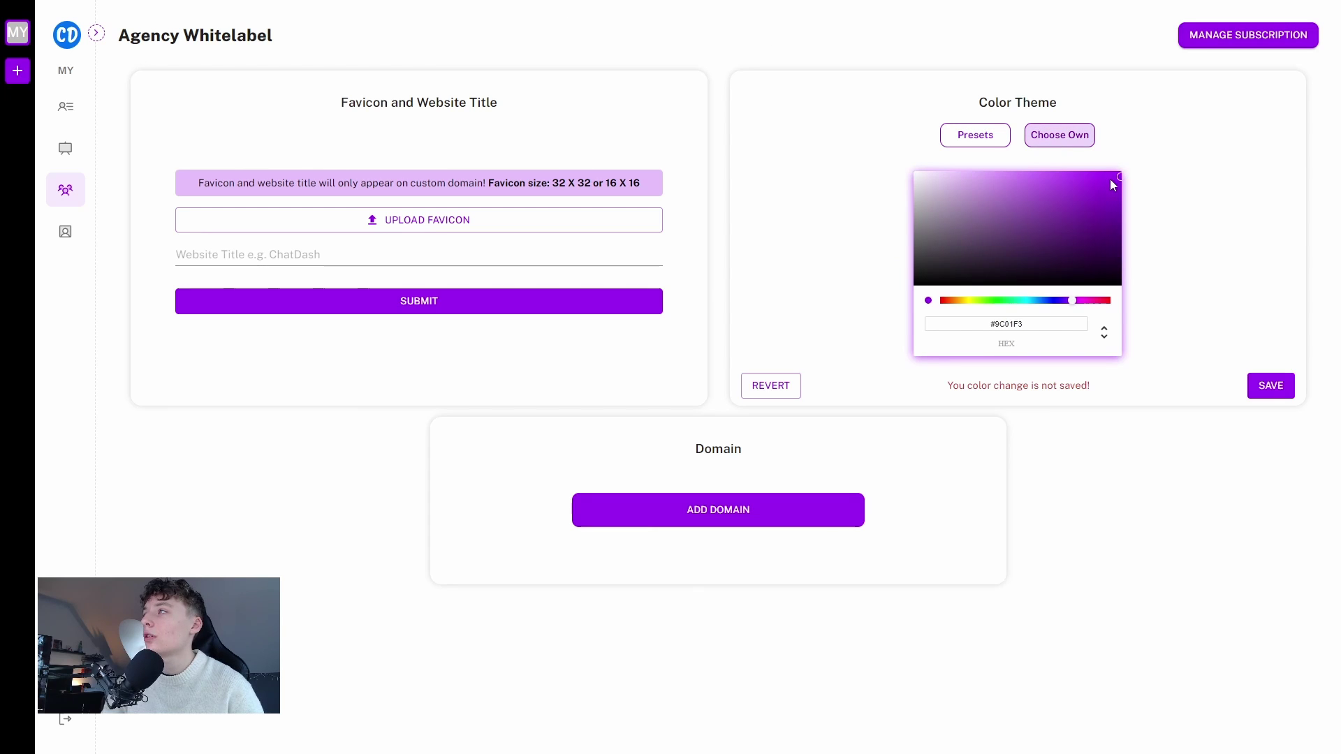
left_click(923, 277)
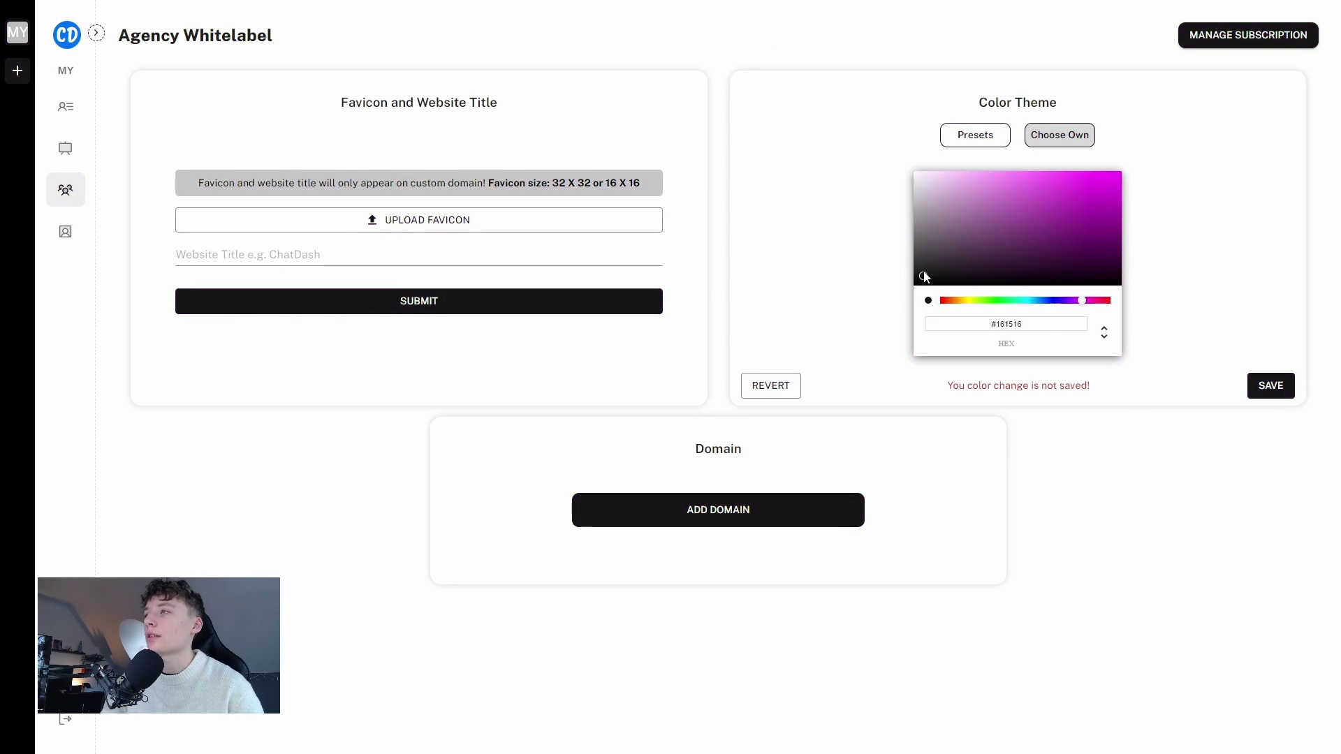
left_click_drag(923, 276, 909, 274)
left_click(1265, 386)
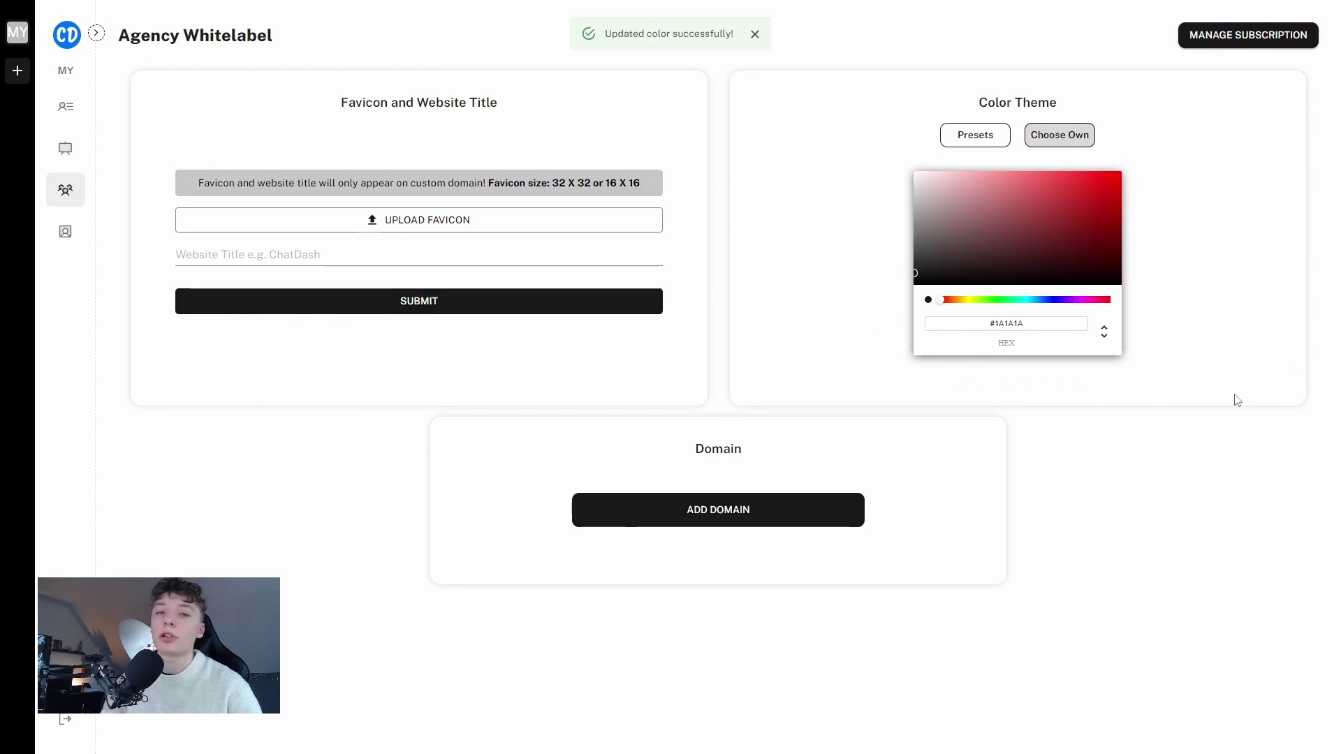